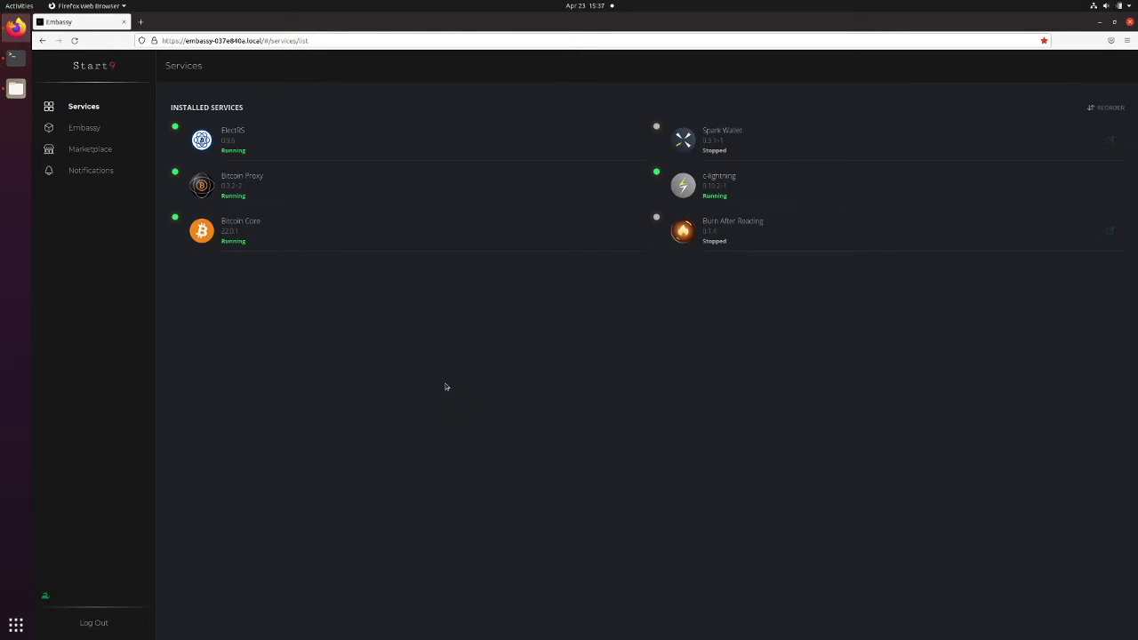
Check Samba's version (4.13.17) in Terminal and confirm apt reports it is already the newest
left_click(15, 57)
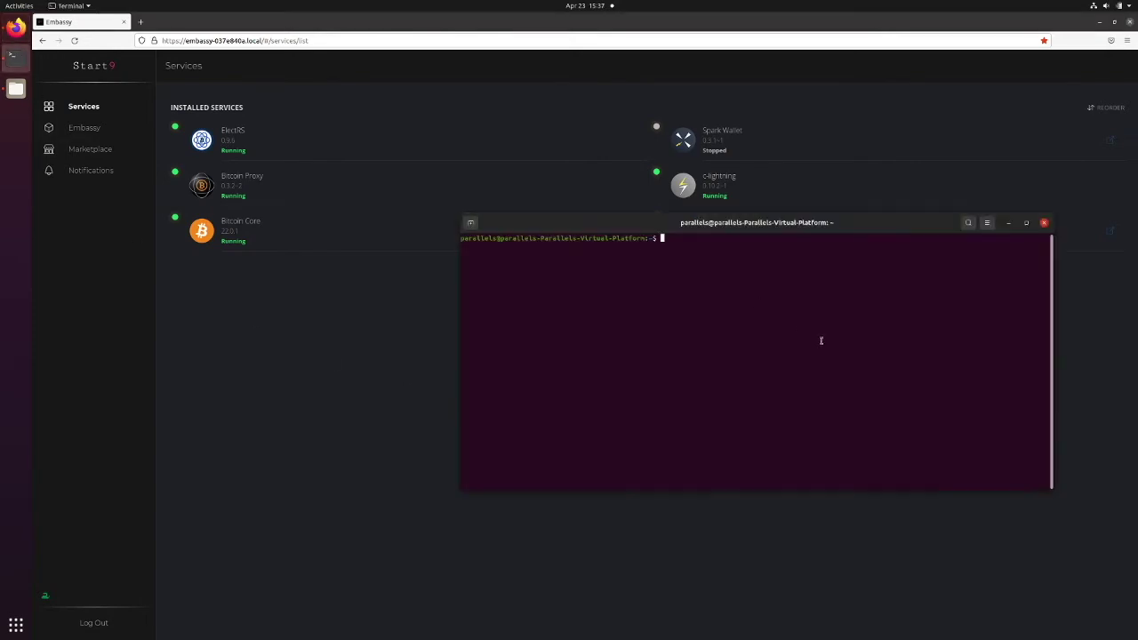
type("samba --version")
key("Return")
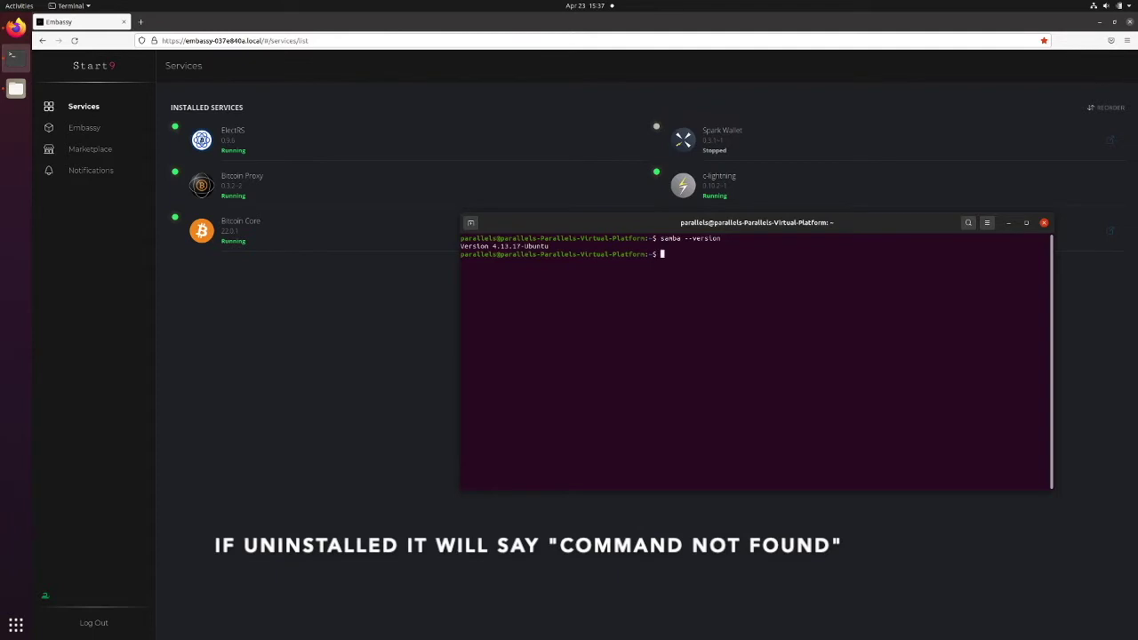
type("sudo apt ")
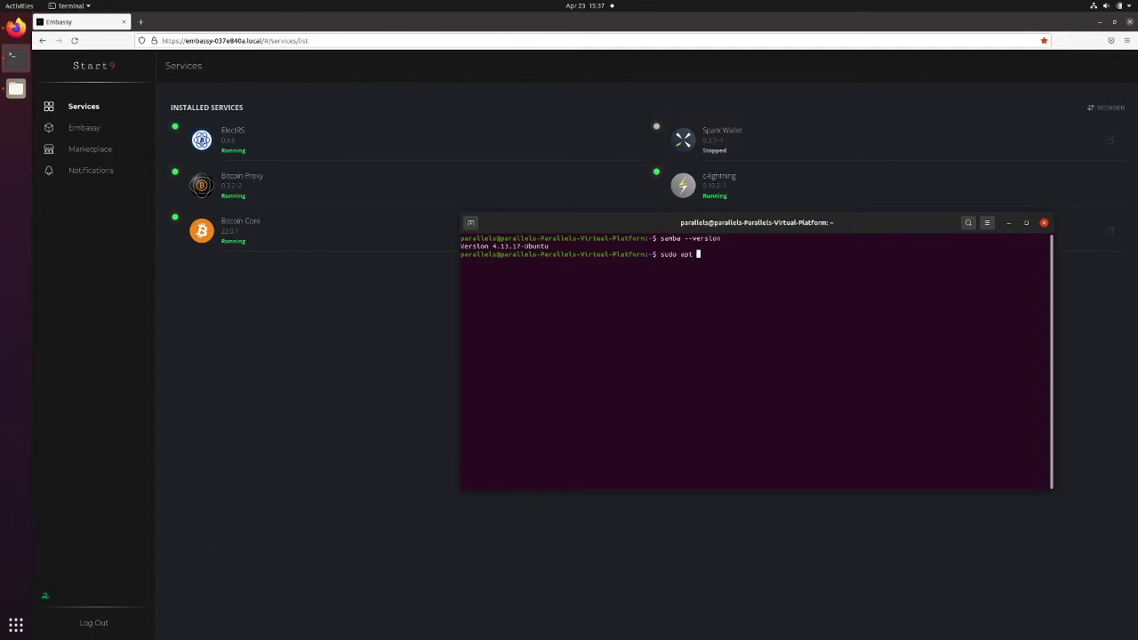
type("install samba -y")
key("Return")
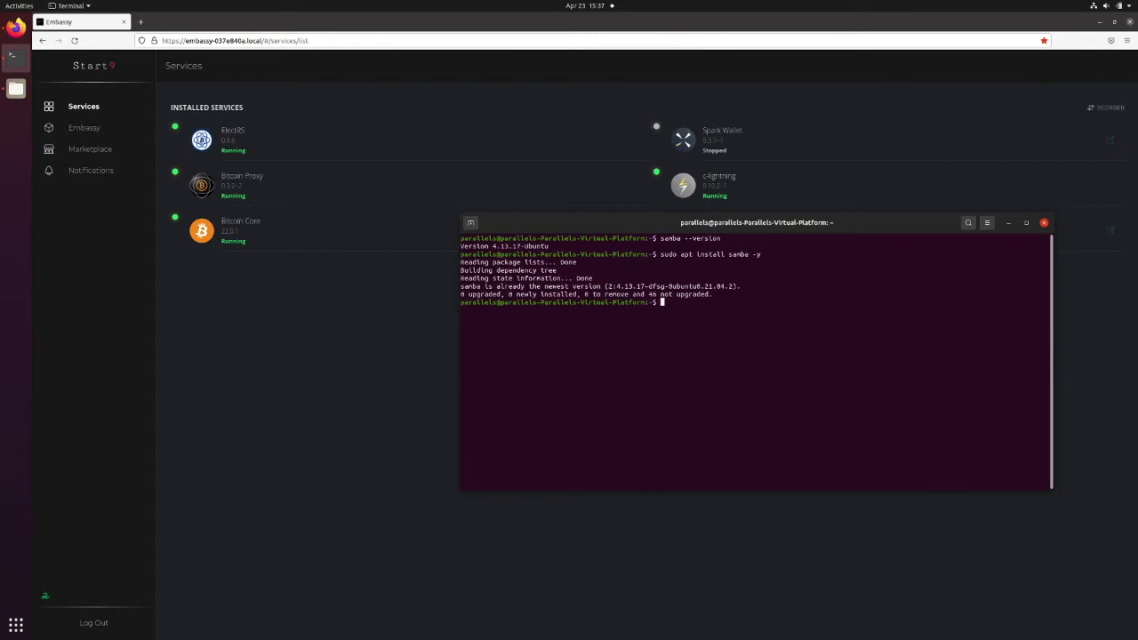
Add the current user to Samba with sudo smbpasswd -a $USER, entering and confirming the SMB password
type("sudo smbpasswd -a $USER")
key("Return")
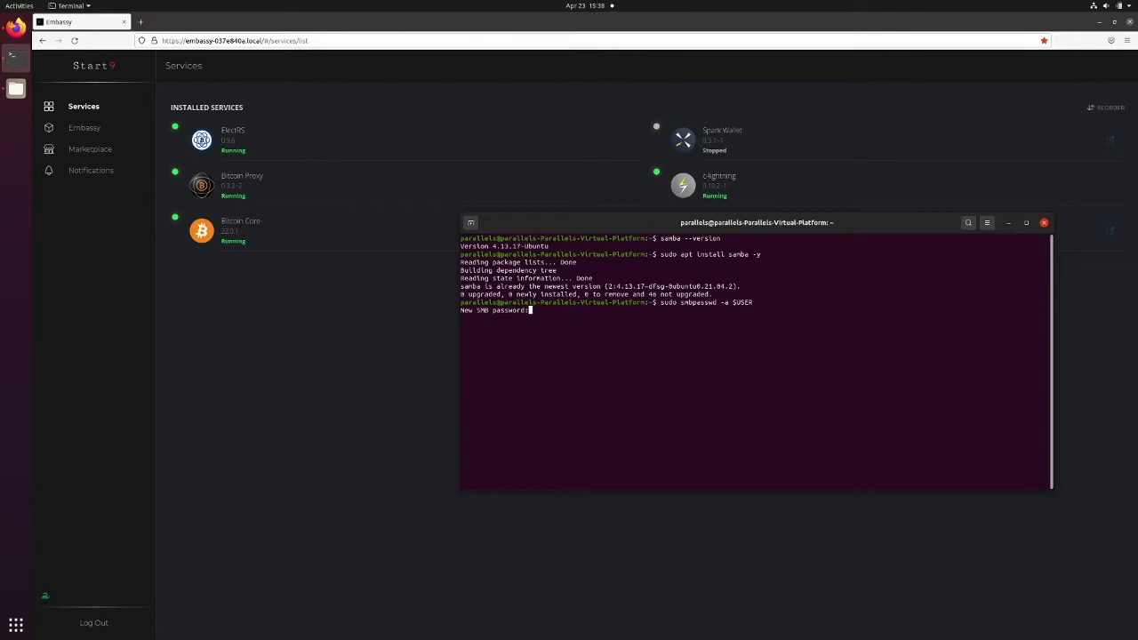
key("Return")
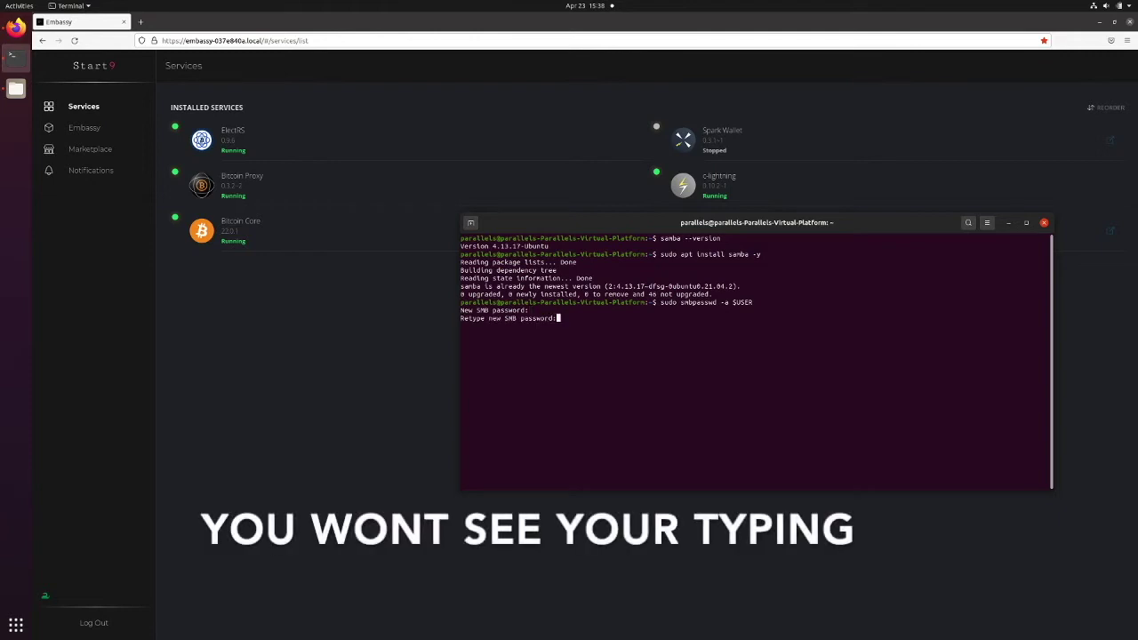
key("Return")
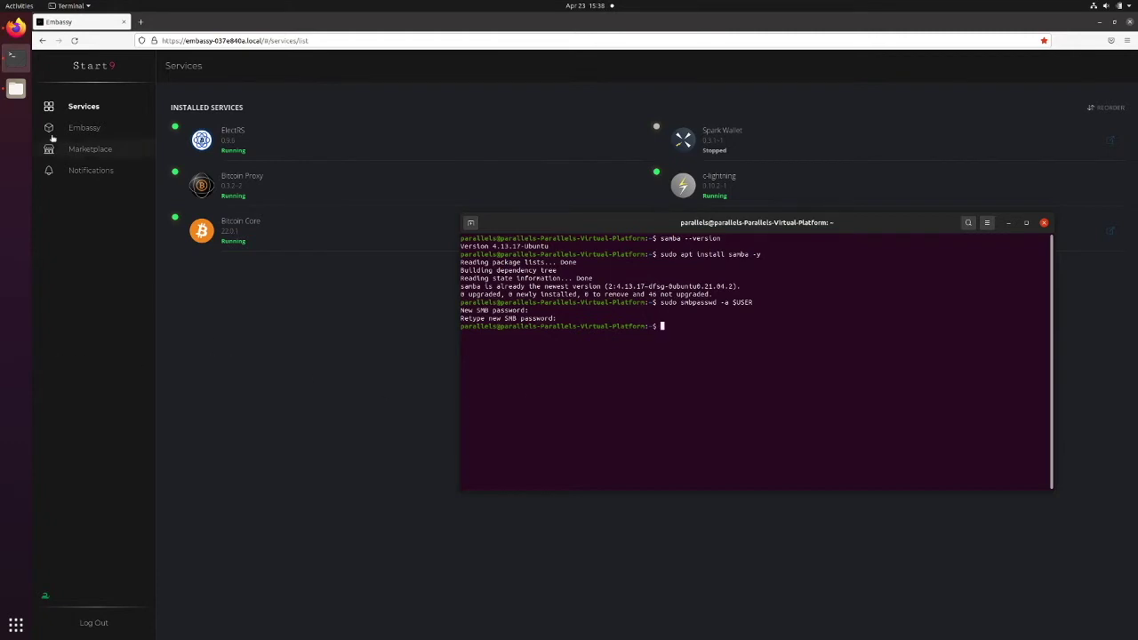
Create a new folder named 'bakups' inside demonstrations in Files
left_click(16, 88)
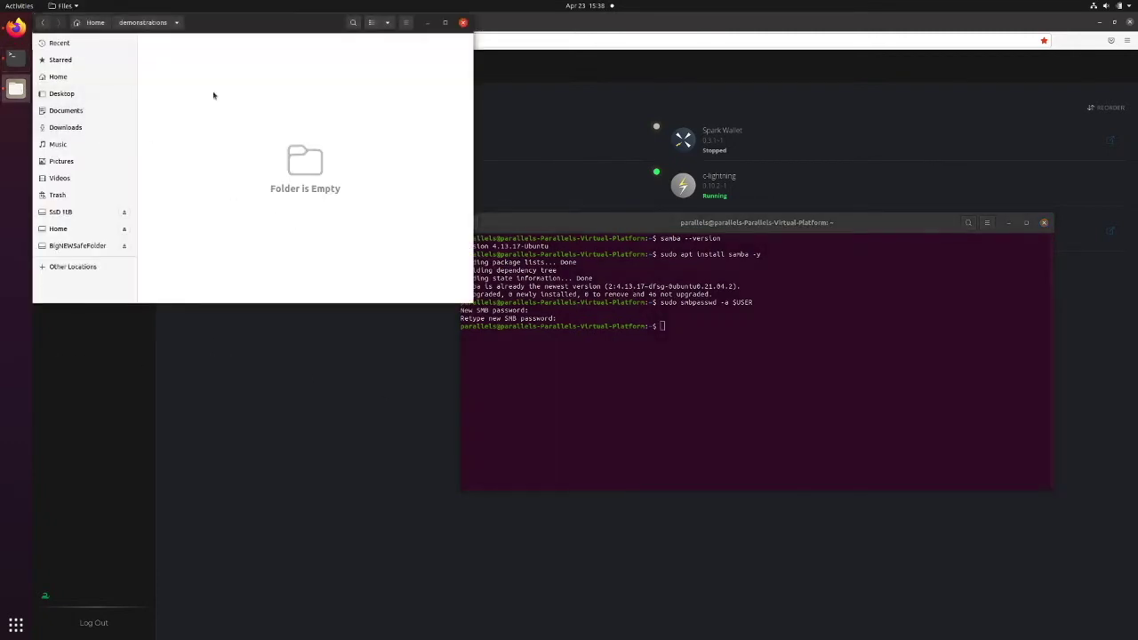
right_click(186, 74)
left_click(226, 80)
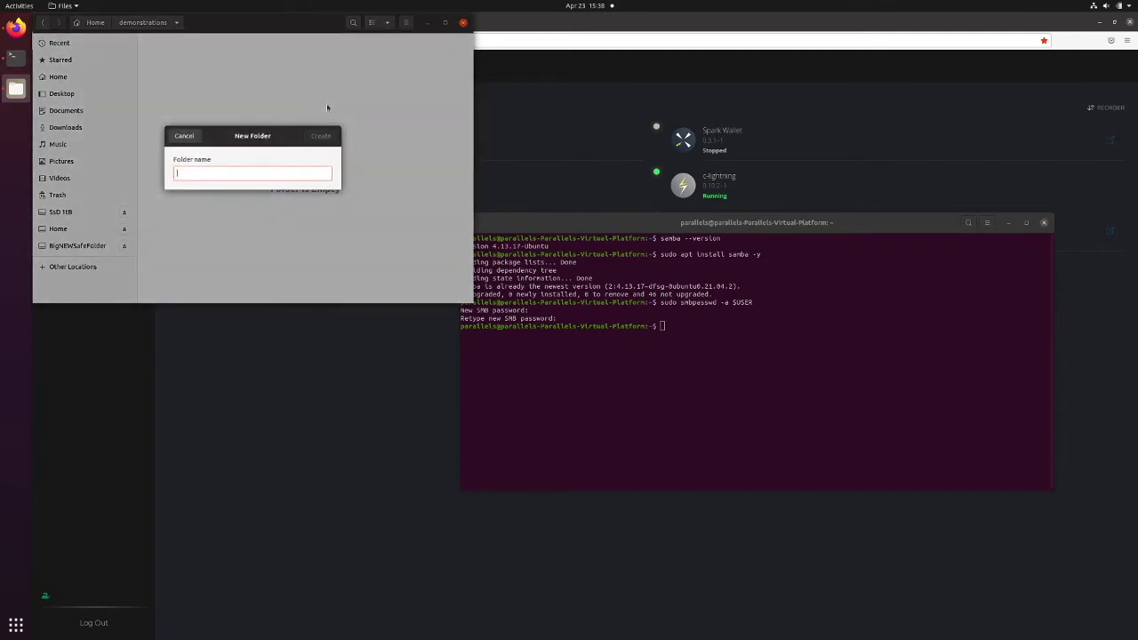
type("bakups")
key("Return")
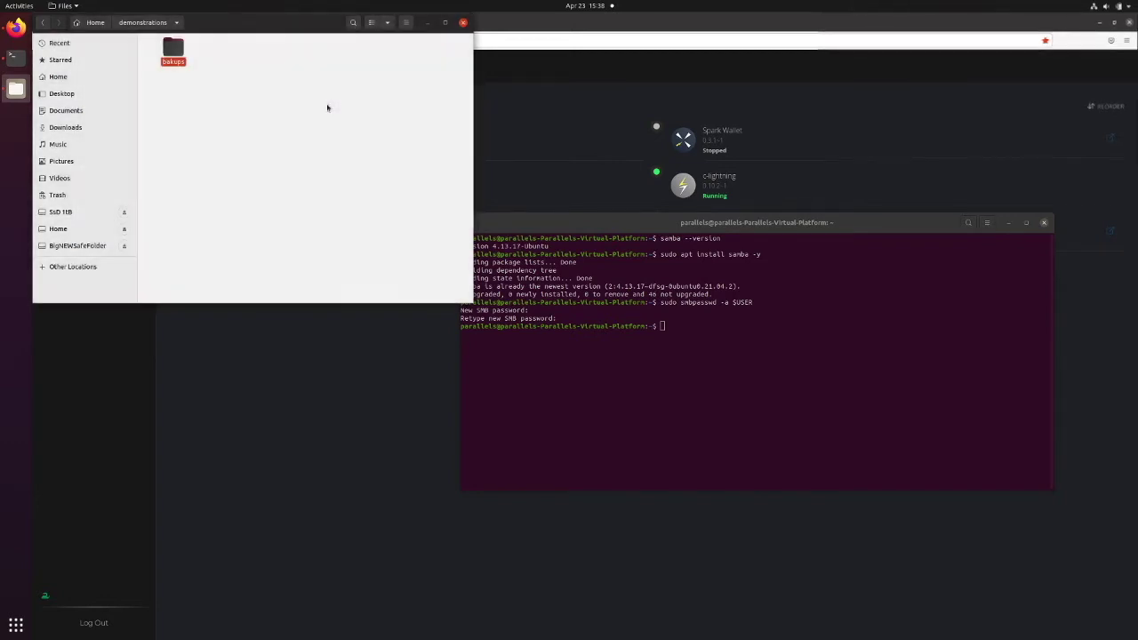
Share 'bakups' on the local network, allowing others to create and delete files, with permissions added automatically
right_click(176, 49)
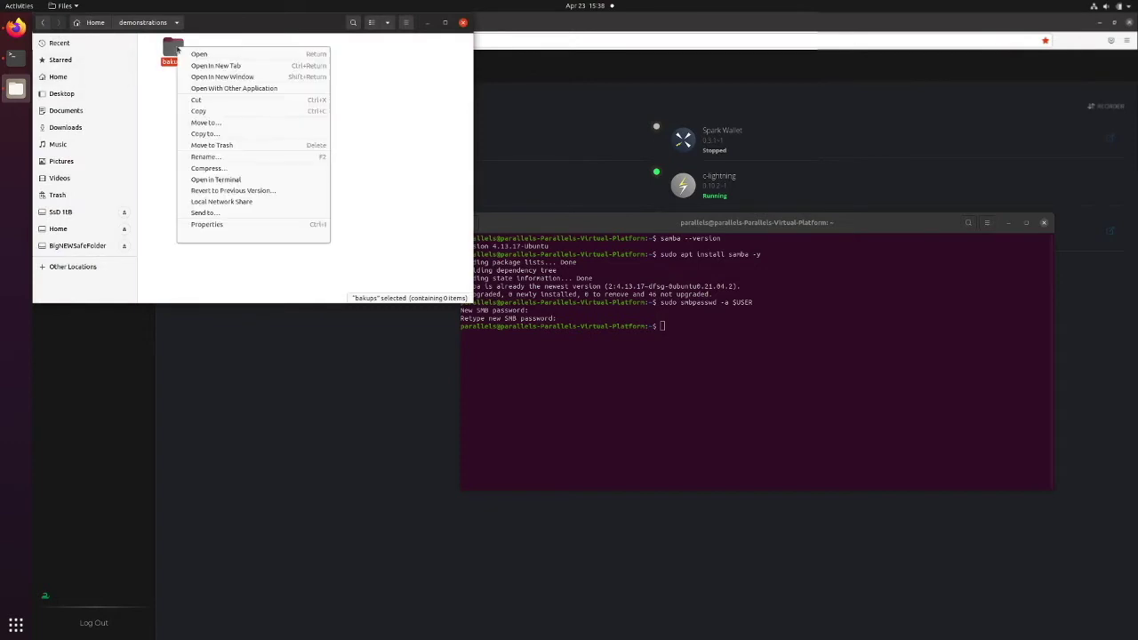
left_click(300, 224)
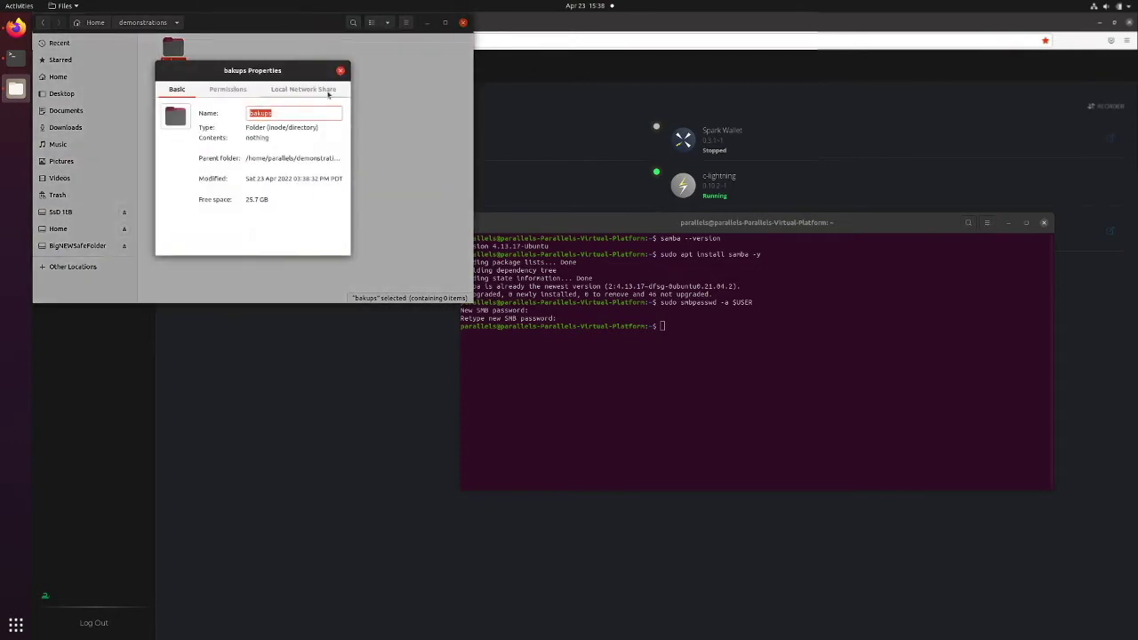
left_click(328, 92)
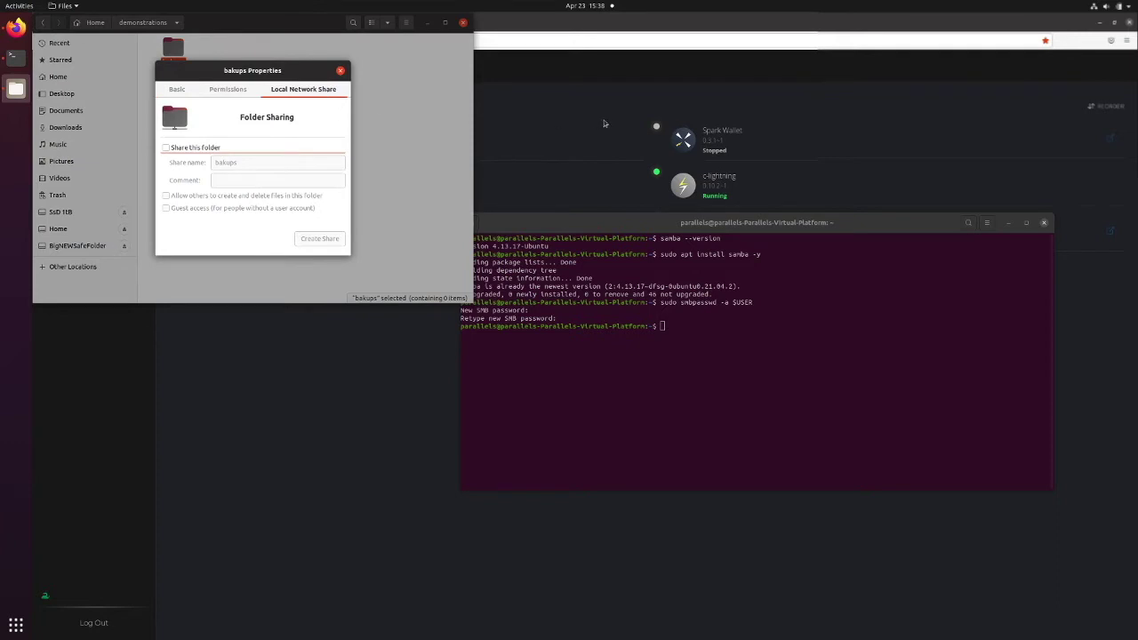
left_click(187, 148)
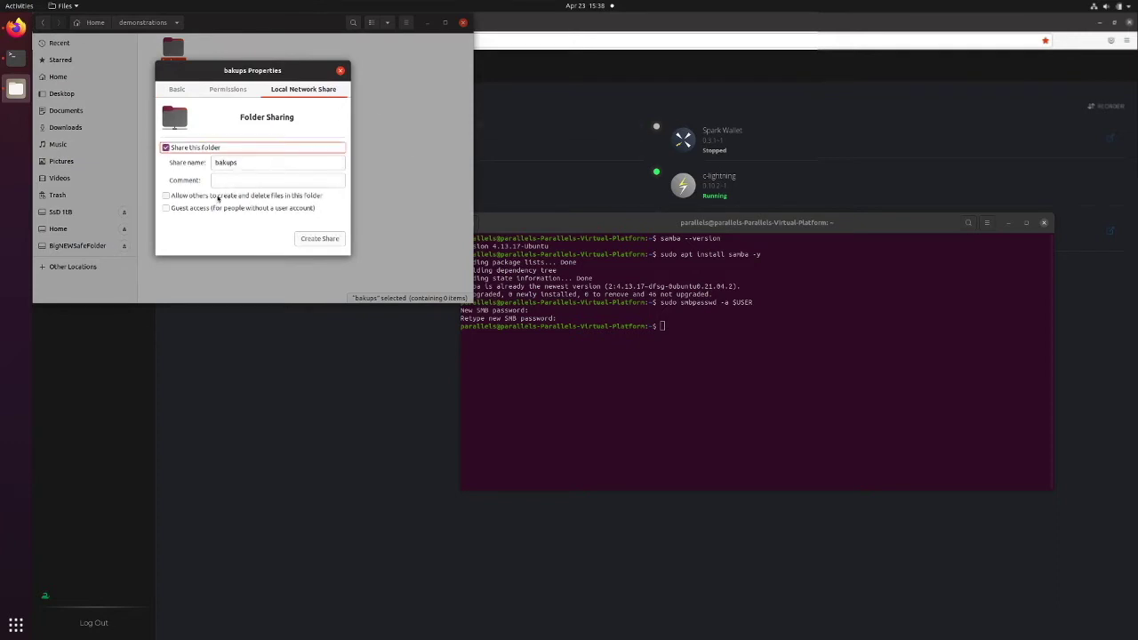
left_click(224, 195)
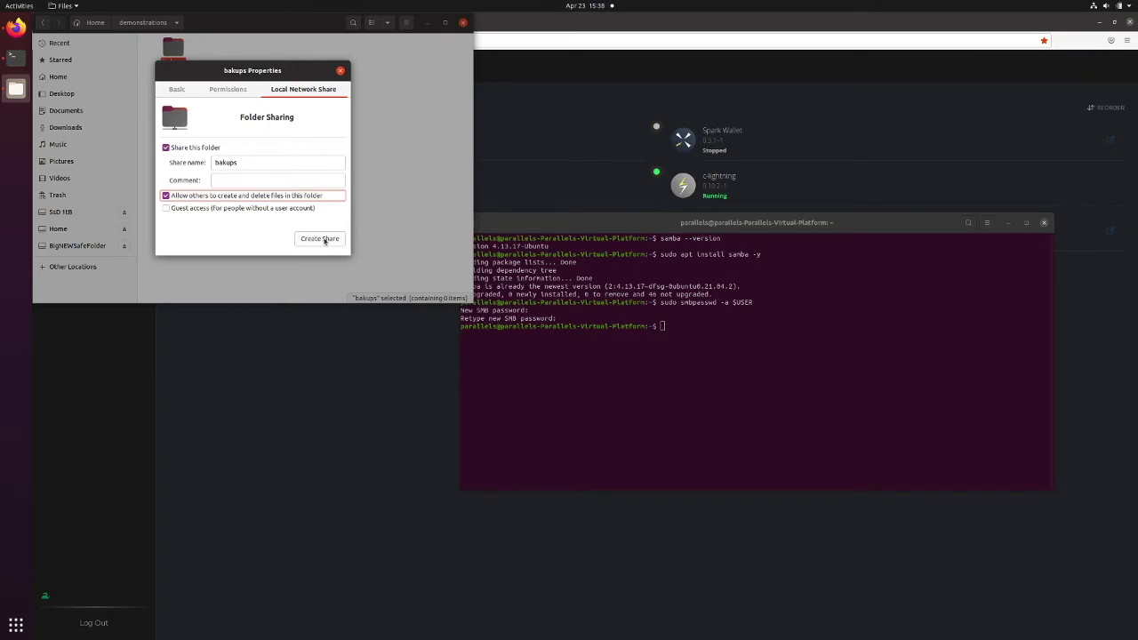
left_click(324, 240)
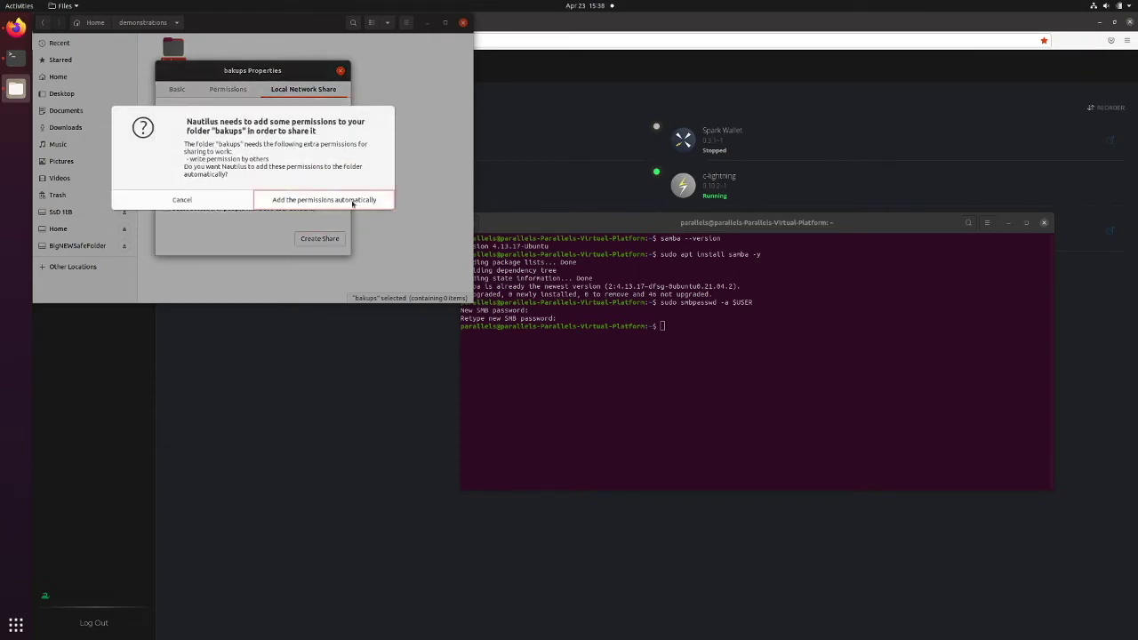
left_click(354, 203)
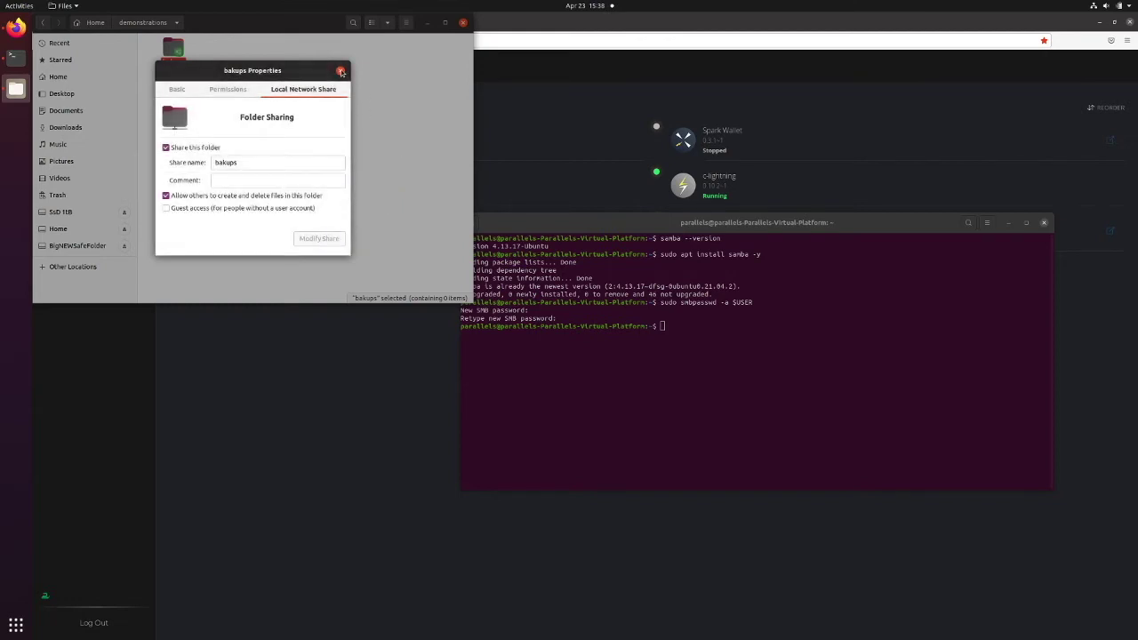
left_click(340, 72)
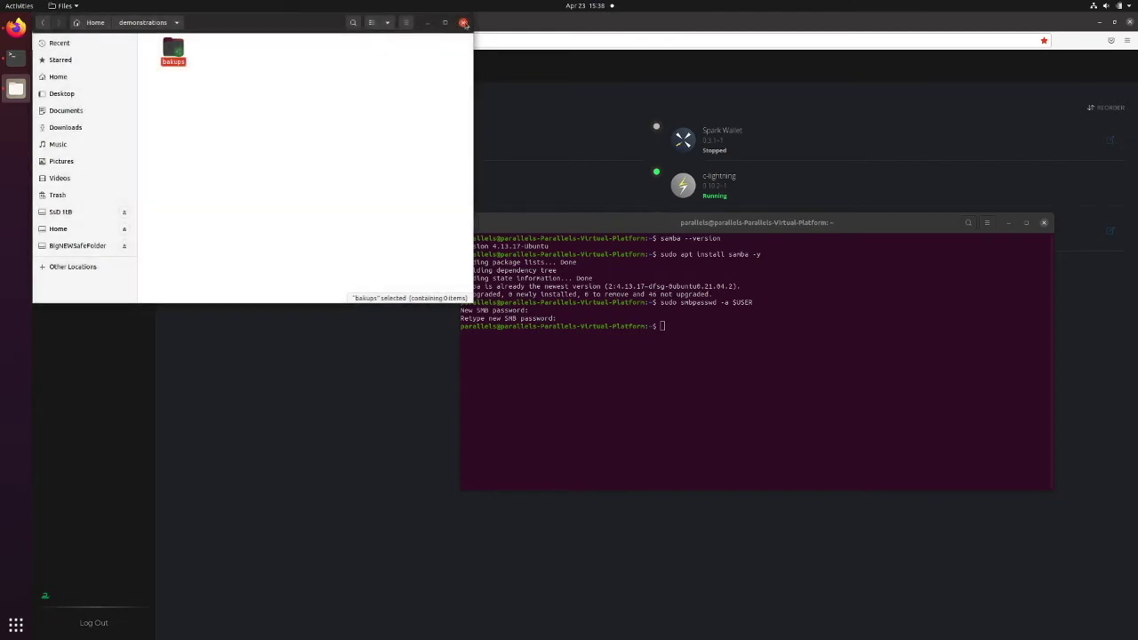
left_click(462, 22)
left_click(342, 320)
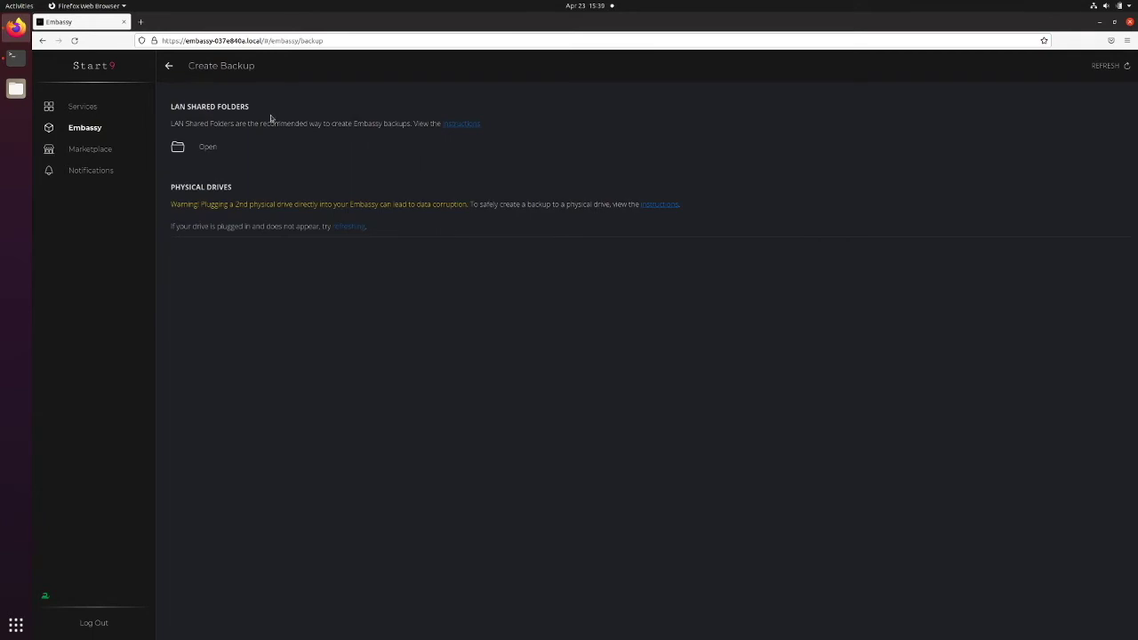
Open the New LAN Shared Folder form under LAN Shared Folders and focus its Hostname field
left_click(229, 152)
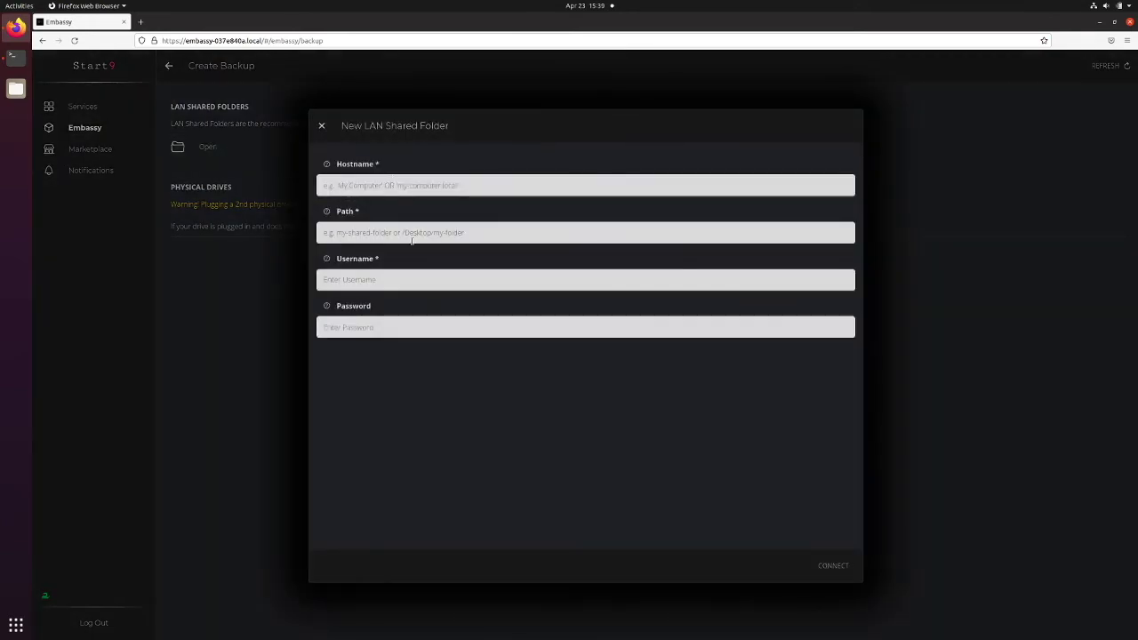
left_click(439, 184)
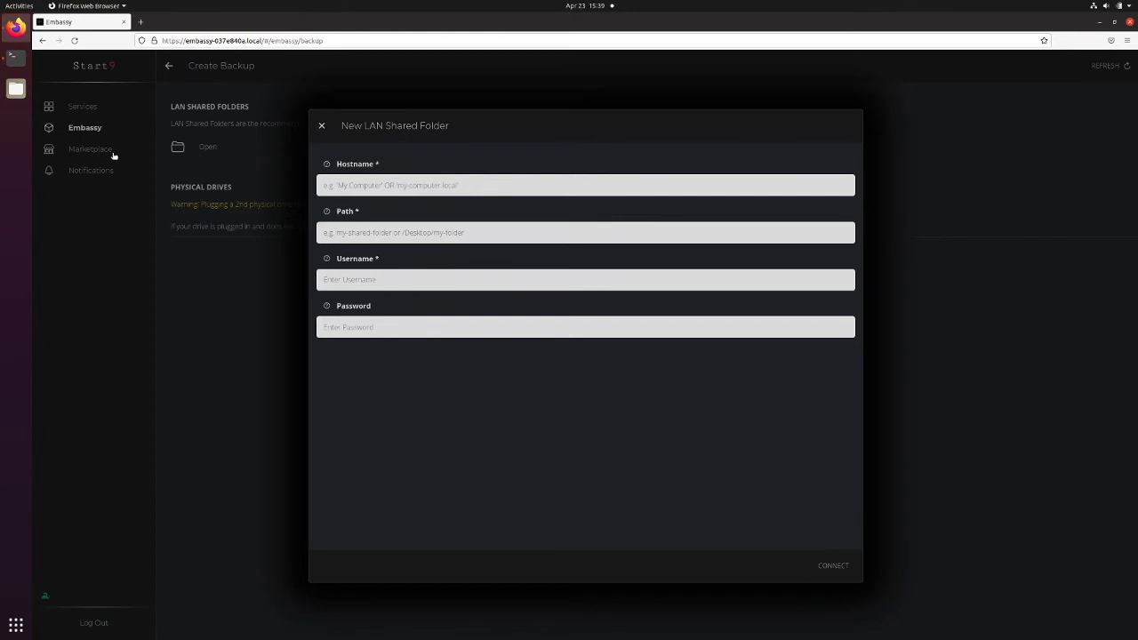
left_click(15, 57)
Print the hostname with echo $HOSTNAME and copy parallels-Parallels-Virtual-Platform for the Hostname field
type("echo $")
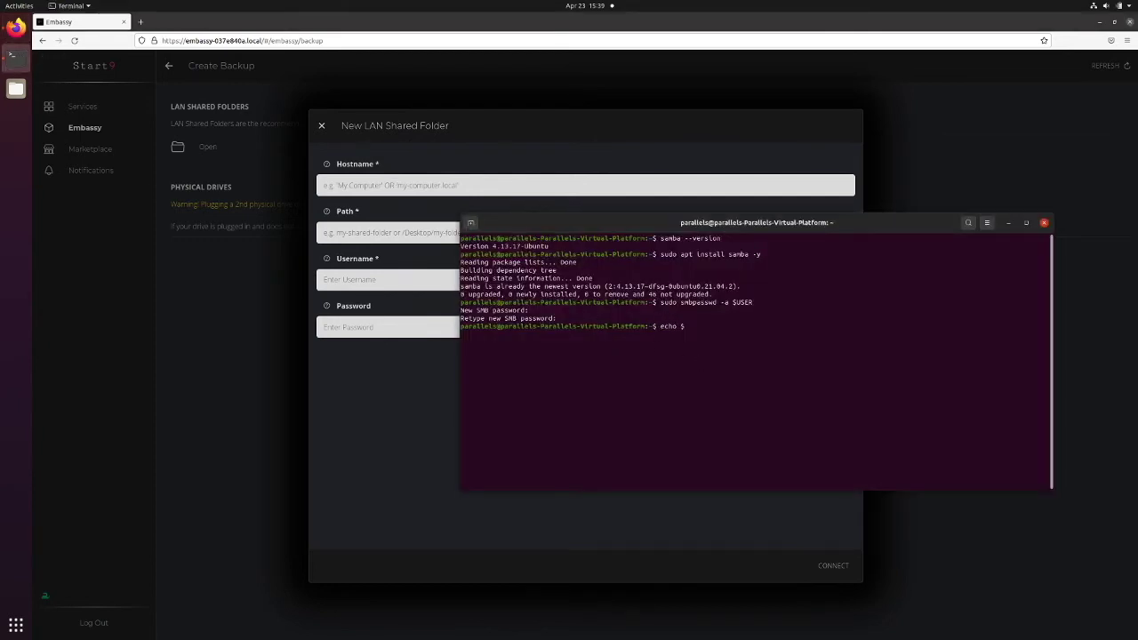
type("HOSTNAME")
key("Return")
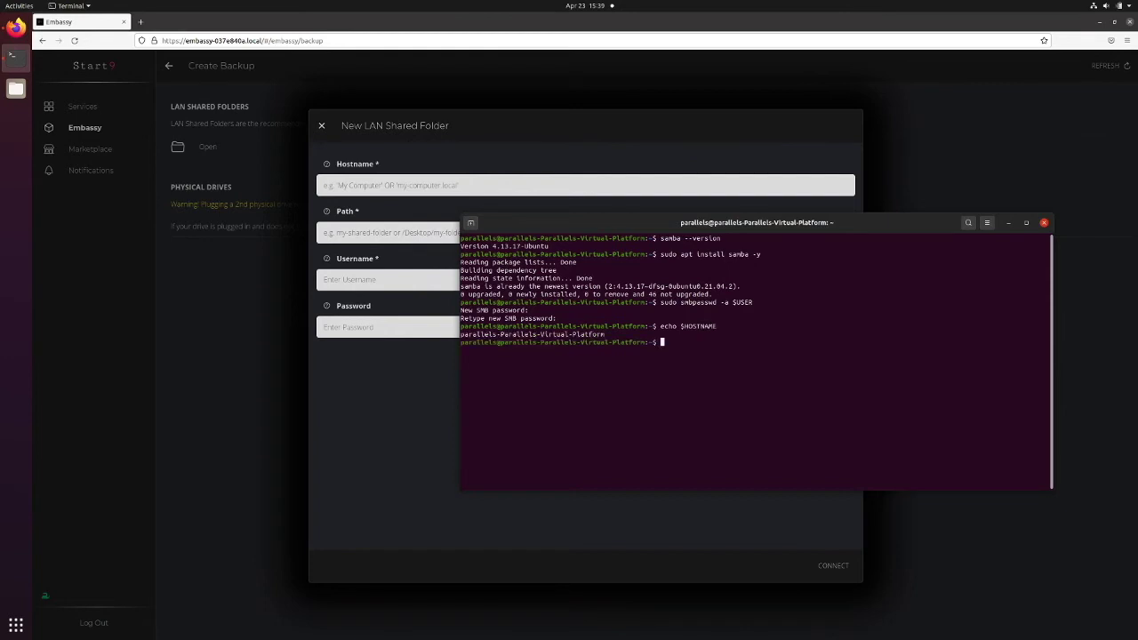
left_click_drag(605, 333, 461, 334)
right_click(478, 339)
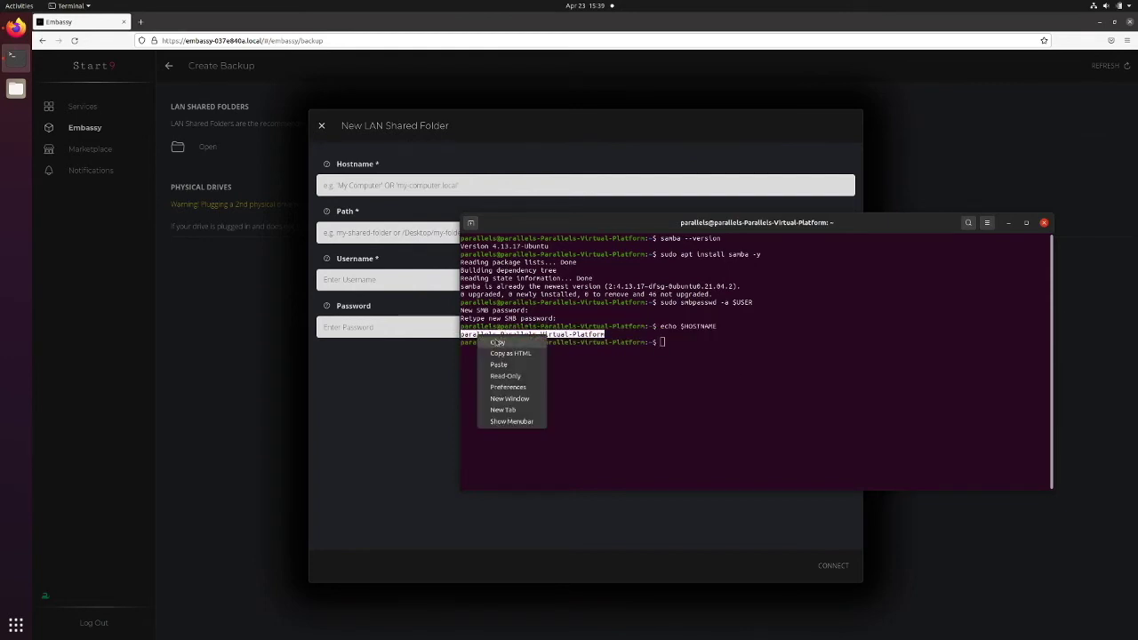
left_click(497, 343)
left_click(416, 220)
right_click(395, 188)
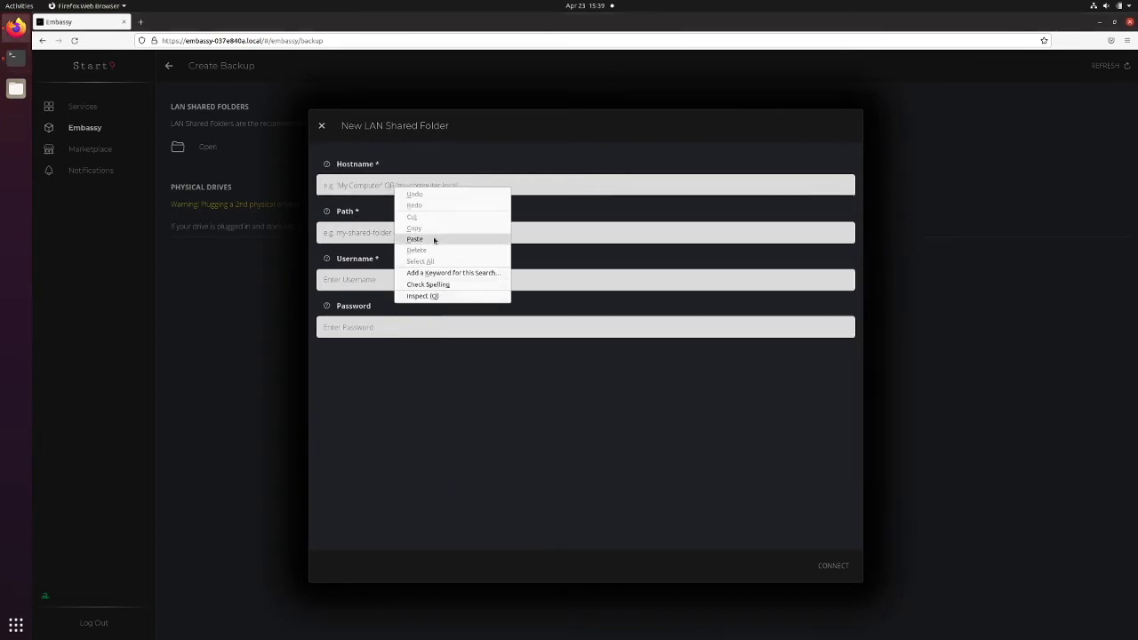
Enter hostname parallels-Parallels-Virtual-Platform.local, path bakups and the share user's username in the form
left_click(432, 239)
type(".")
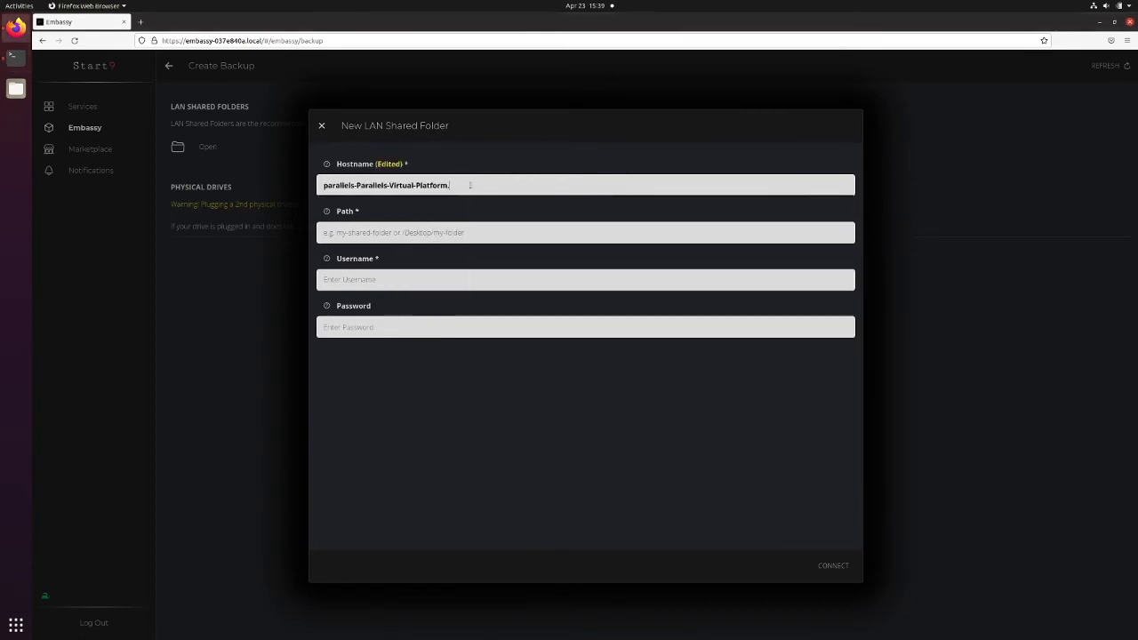
type("local")
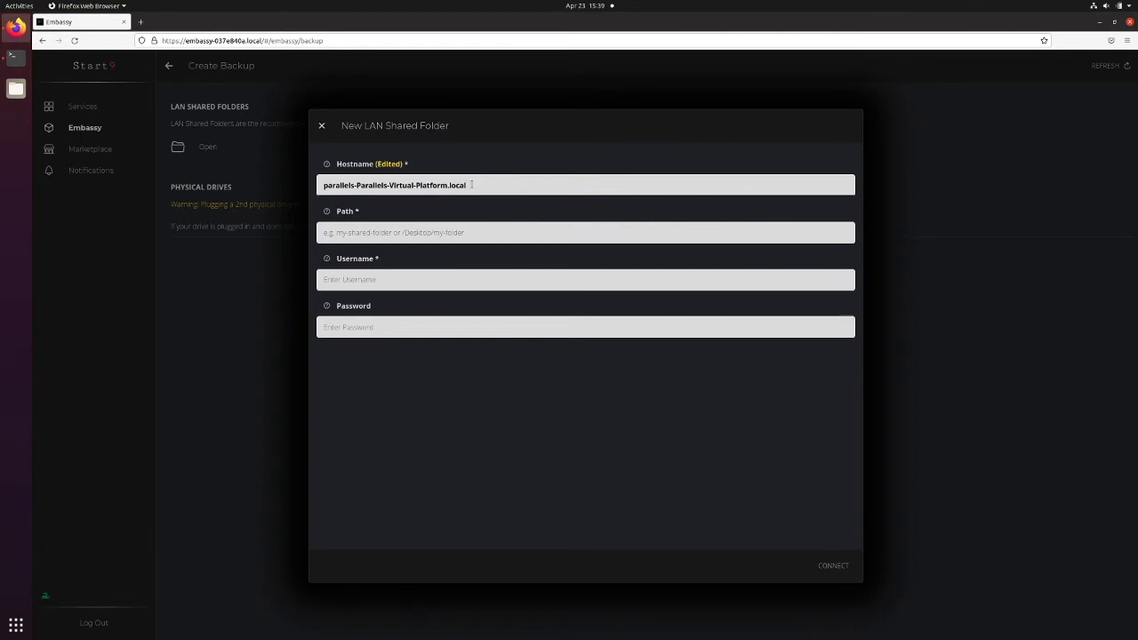
left_click(386, 232)
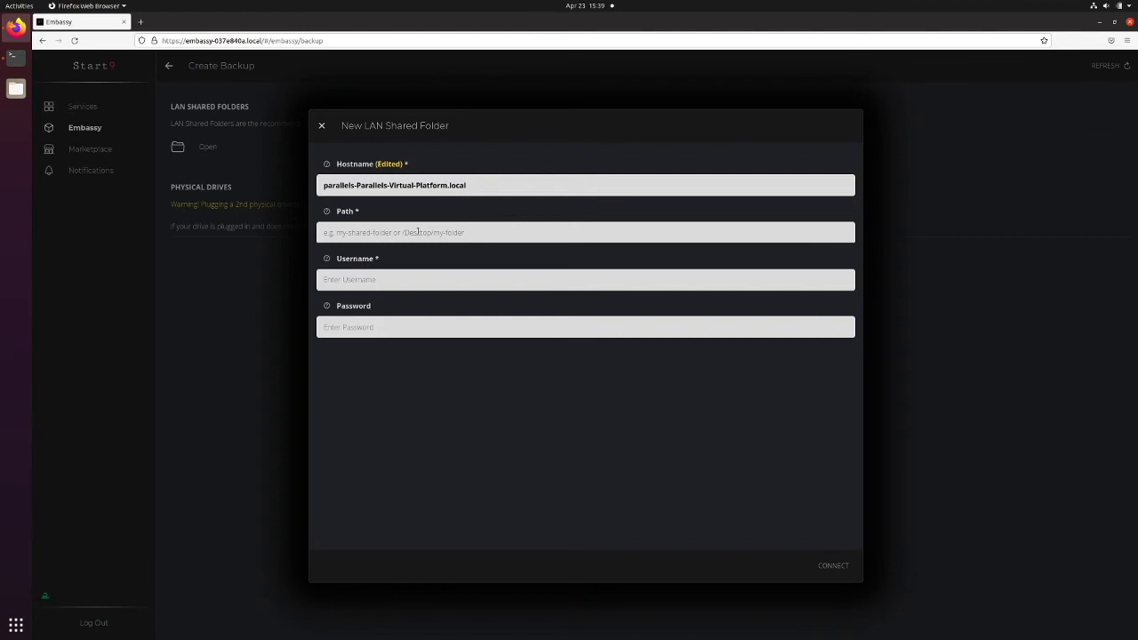
type("bakups")
left_click(405, 276)
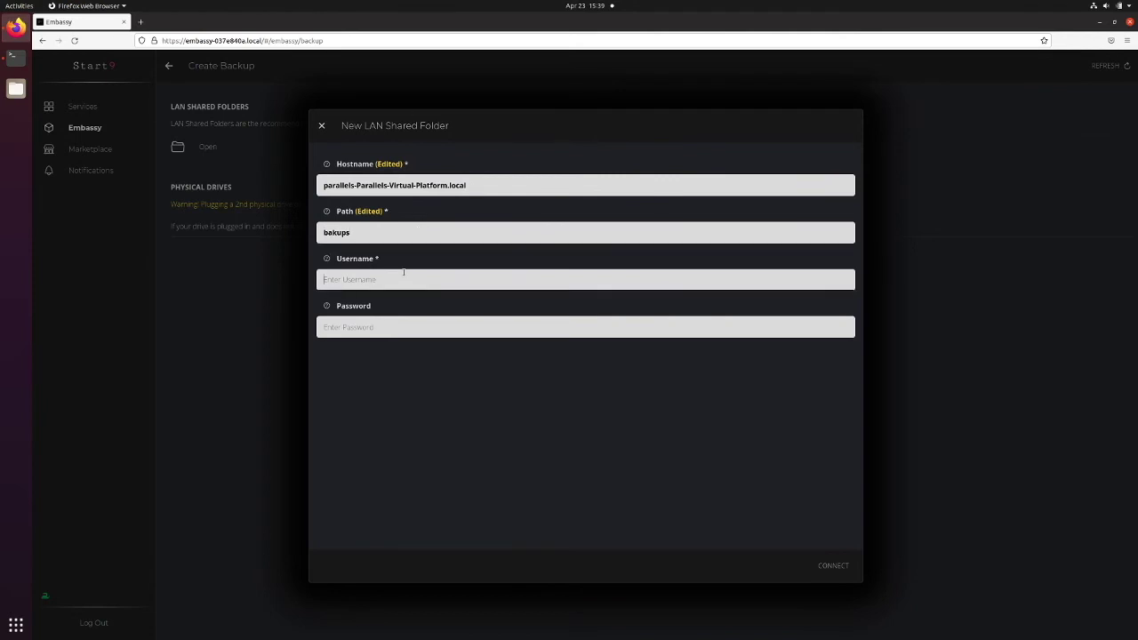
type("parallels")
left_click(12, 57)
Verify the username with echo $USER, then return to the form's Password field
left_click(744, 373)
type("ech")
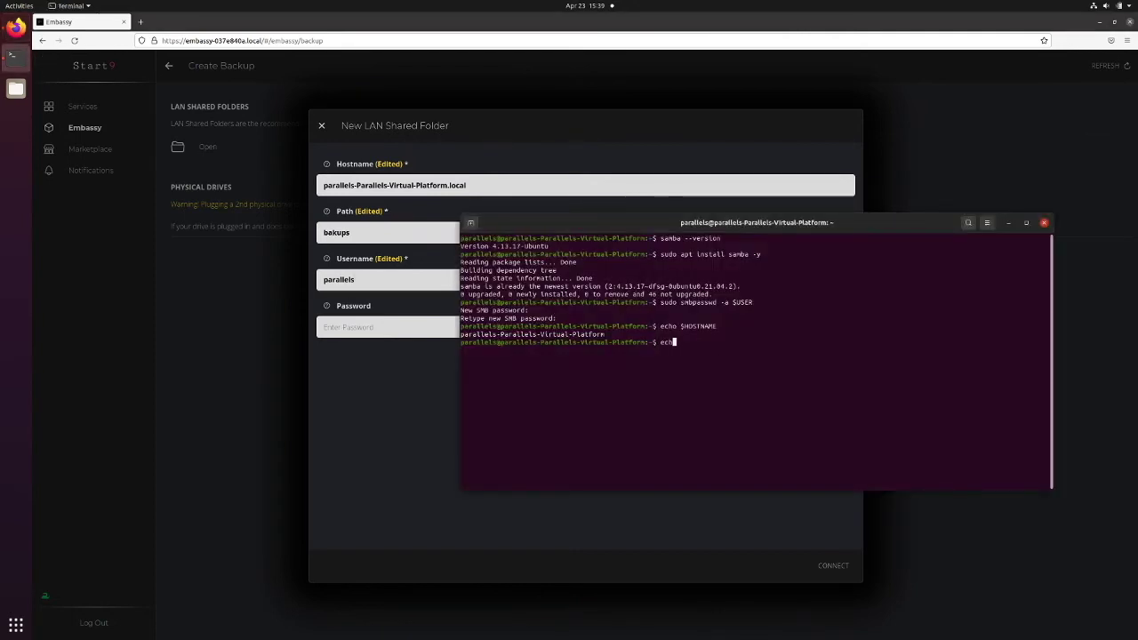
type("o $USER")
key("Return")
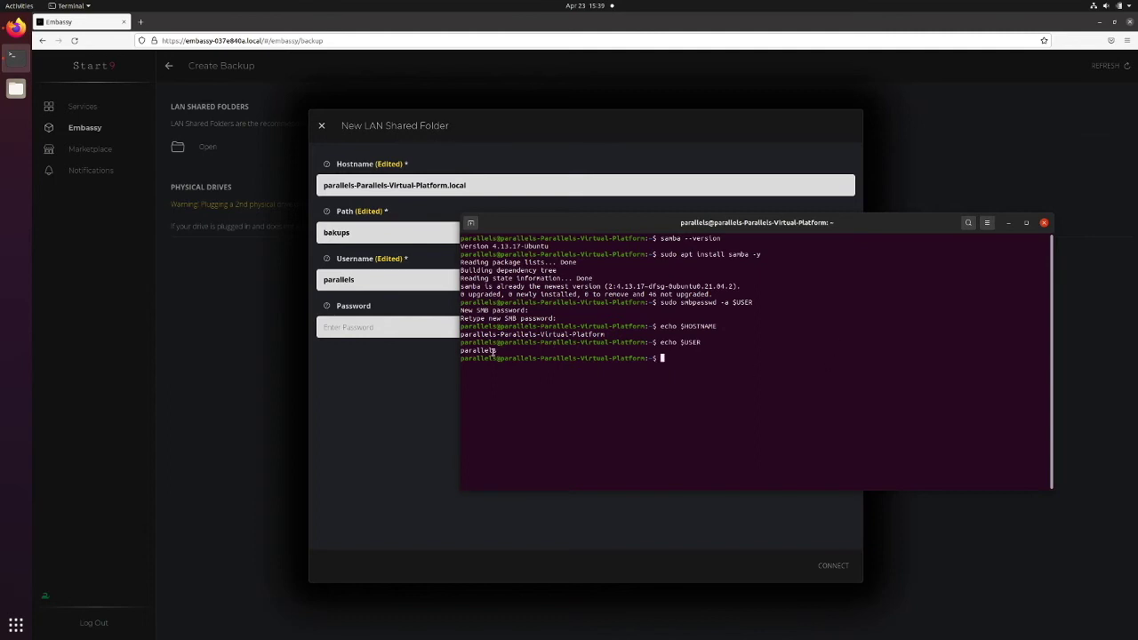
left_click(405, 329)
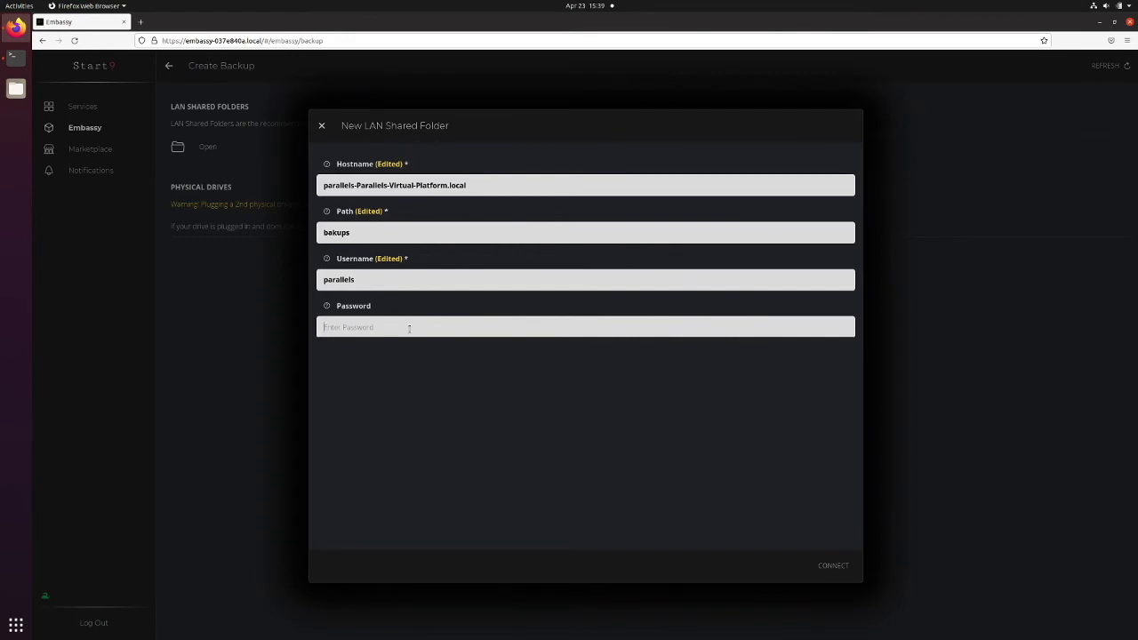
Enter the share password, connect the bakups folder, and choose it to create a backup
type("demopassword")
left_click(836, 567)
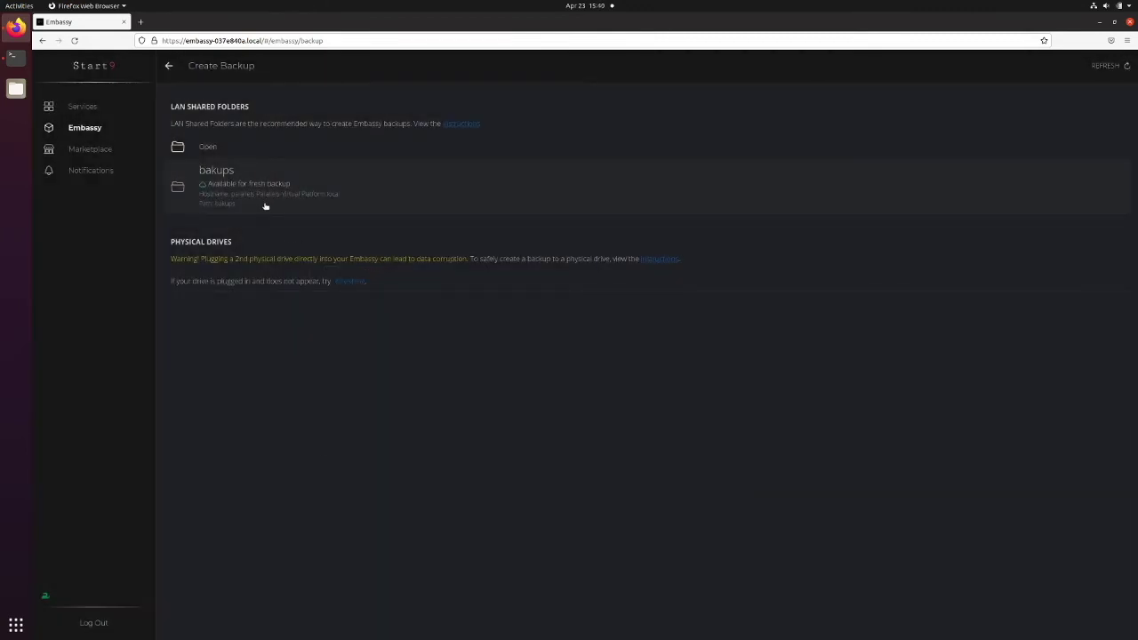
left_click(347, 194)
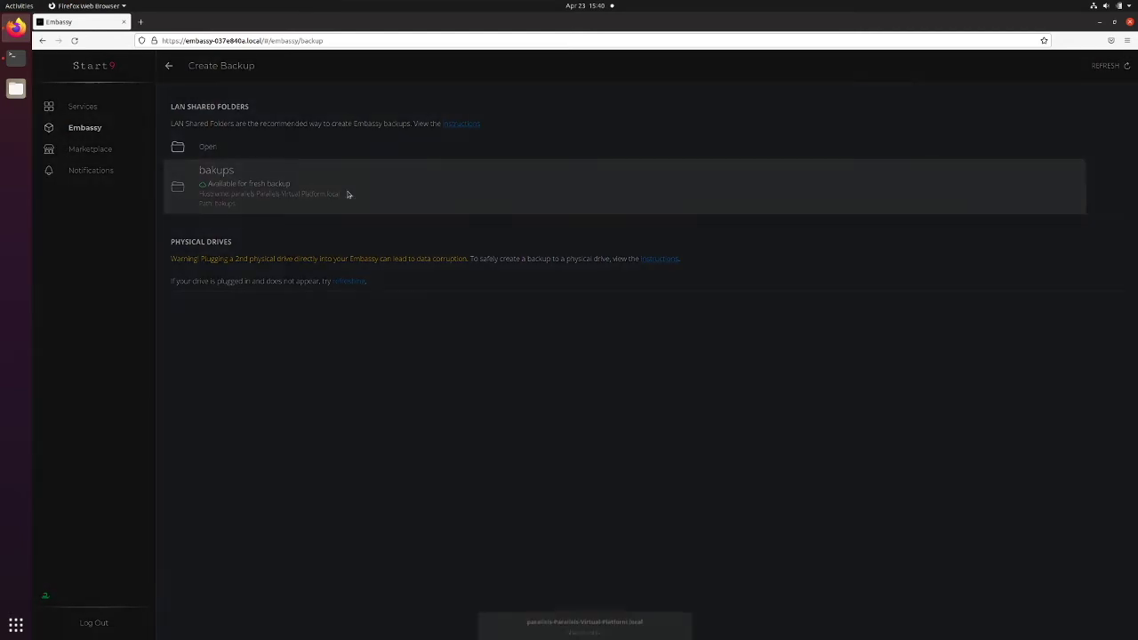
left_click(608, 624)
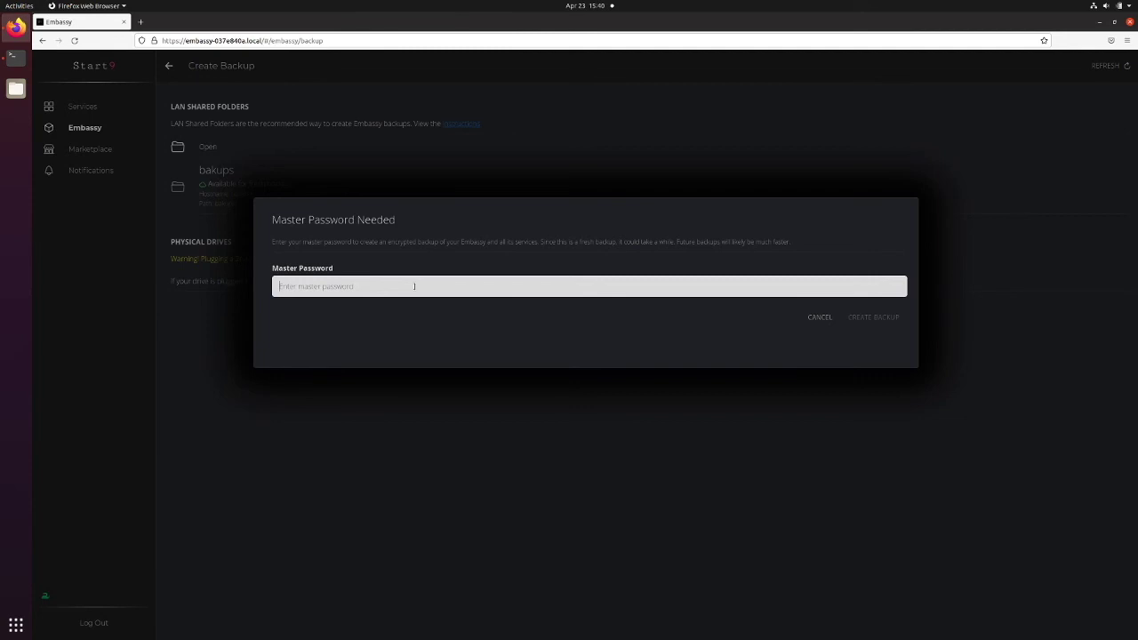
Enter the master password to run the backup to the bakups share
type("Testing12345")
key("Return")
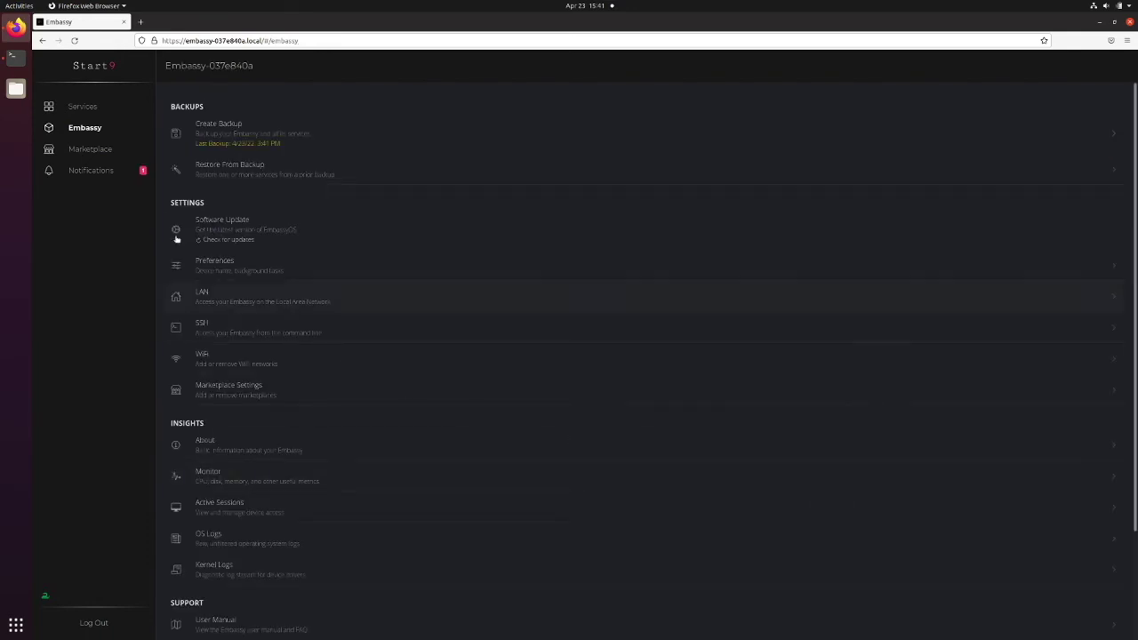
Check Notifications for the Backup Complete message
left_click(105, 172)
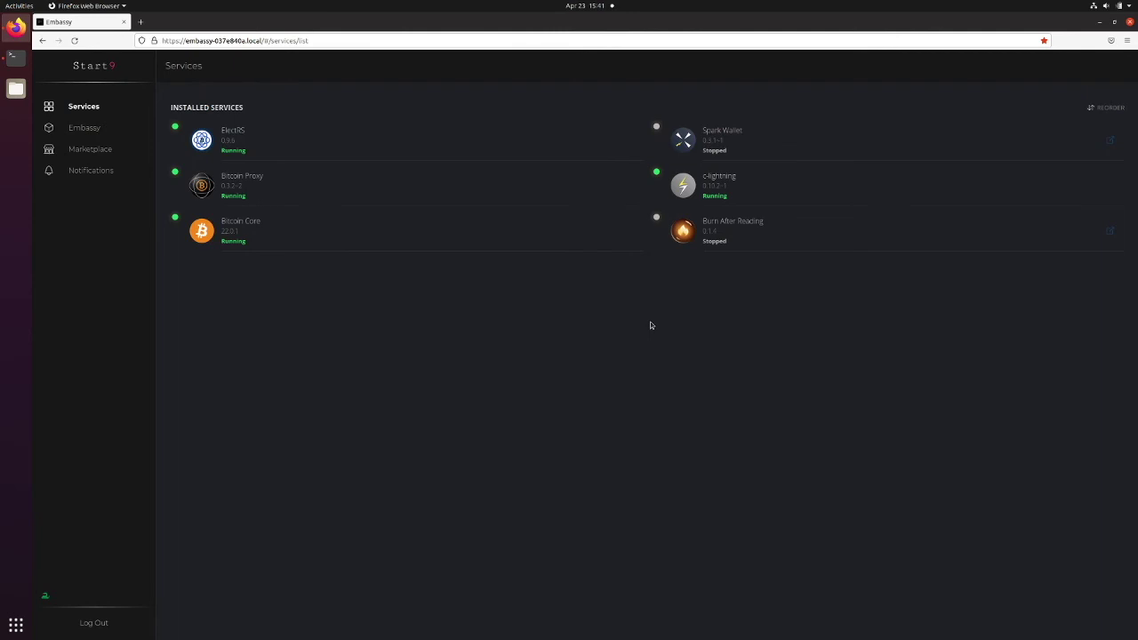
Uninstall Burn After Reading from its Actions menu and confirm the warning
left_click(792, 226)
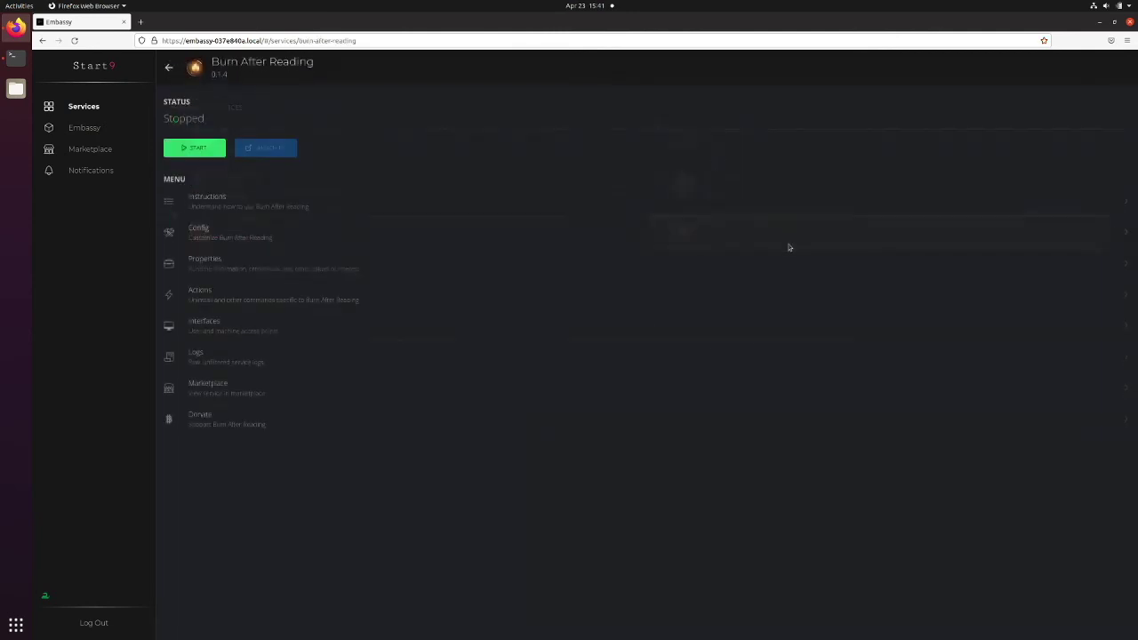
left_click(265, 293)
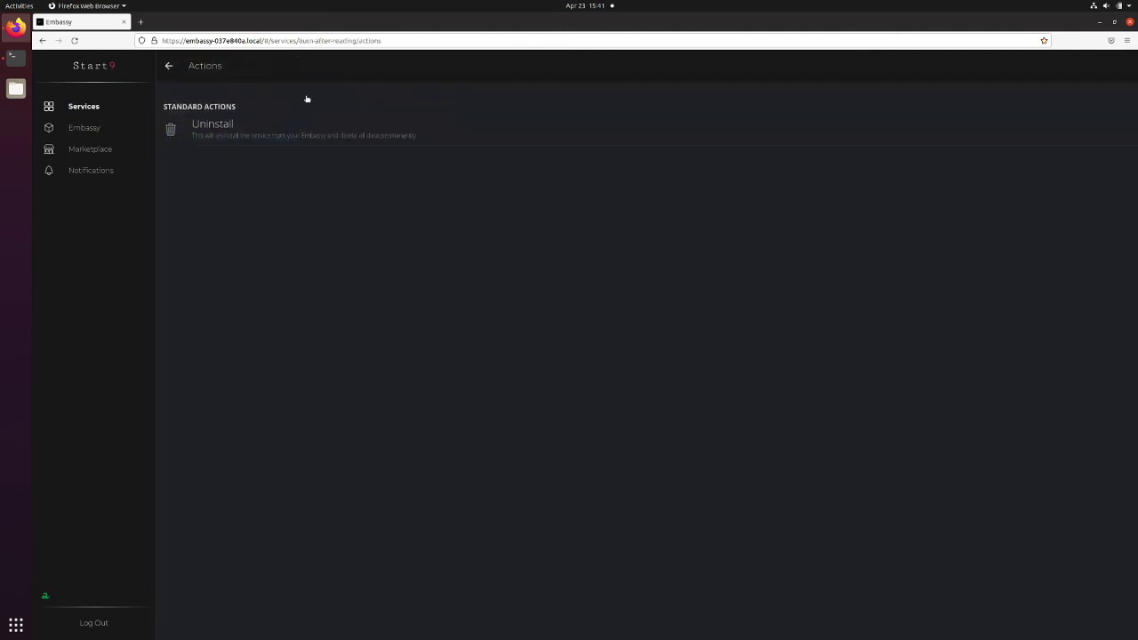
left_click(272, 138)
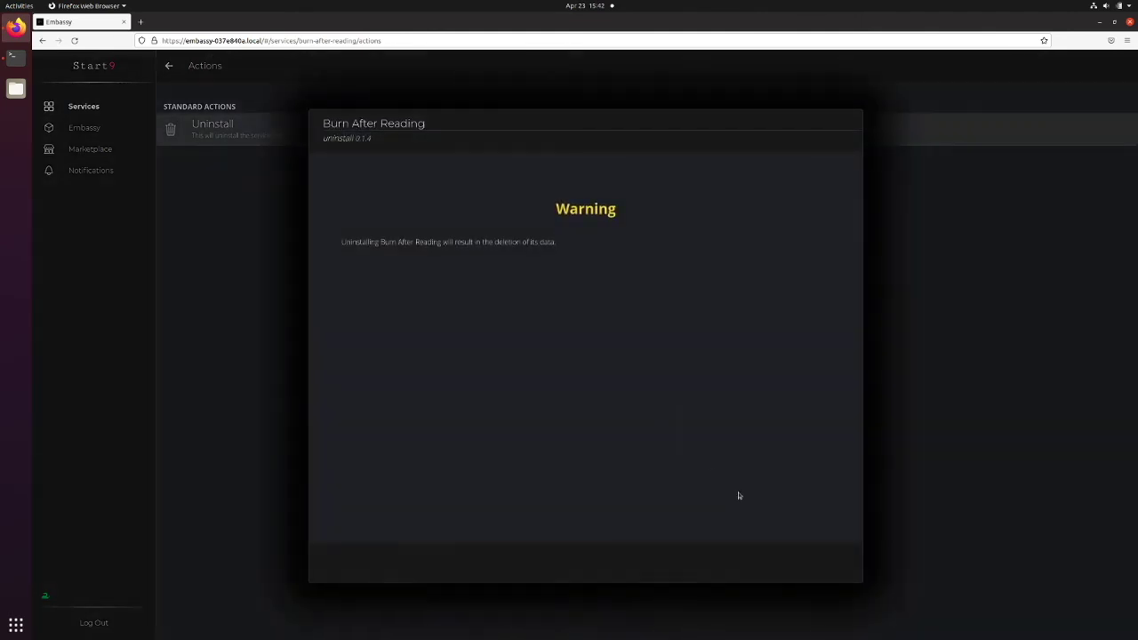
left_click(848, 569)
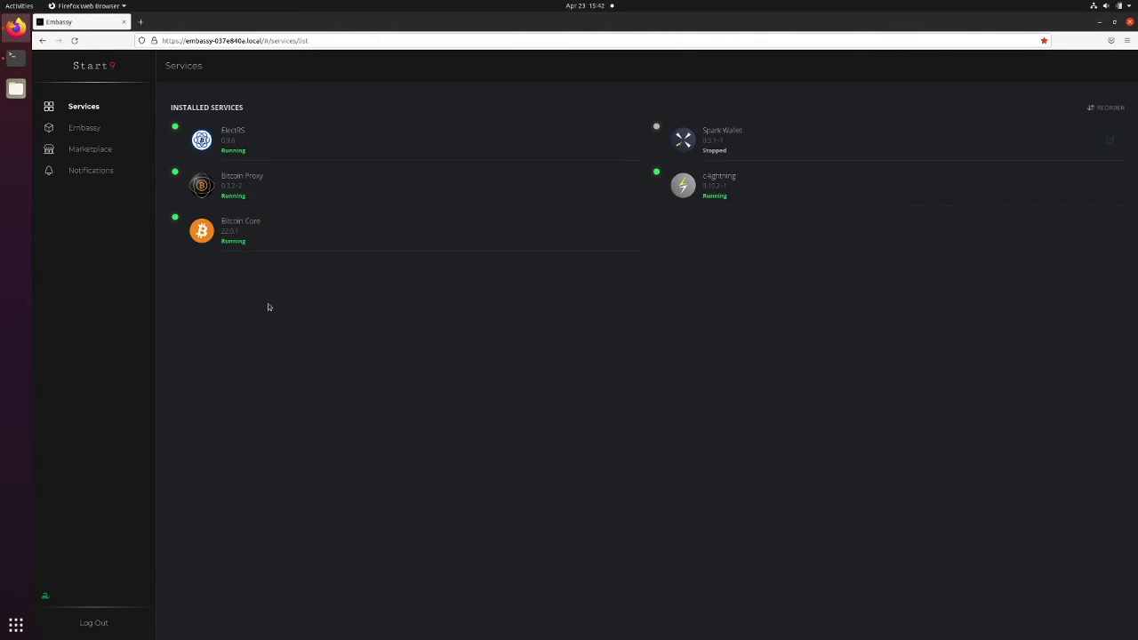
Restore from the bakups backup, decrypting it with the master password
left_click(66, 131)
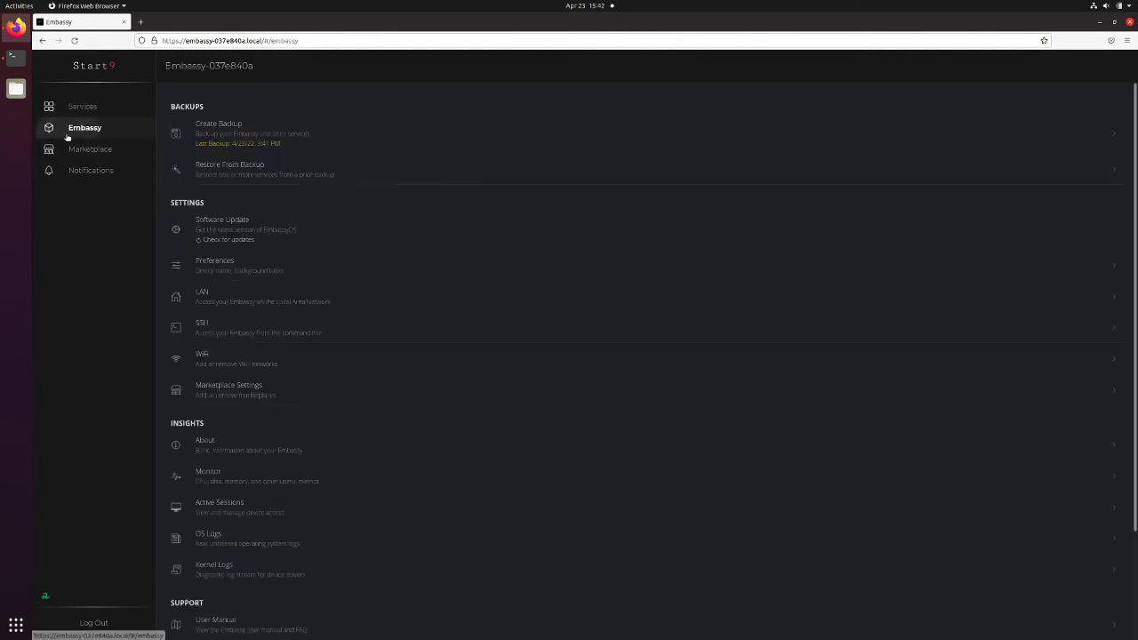
left_click(312, 164)
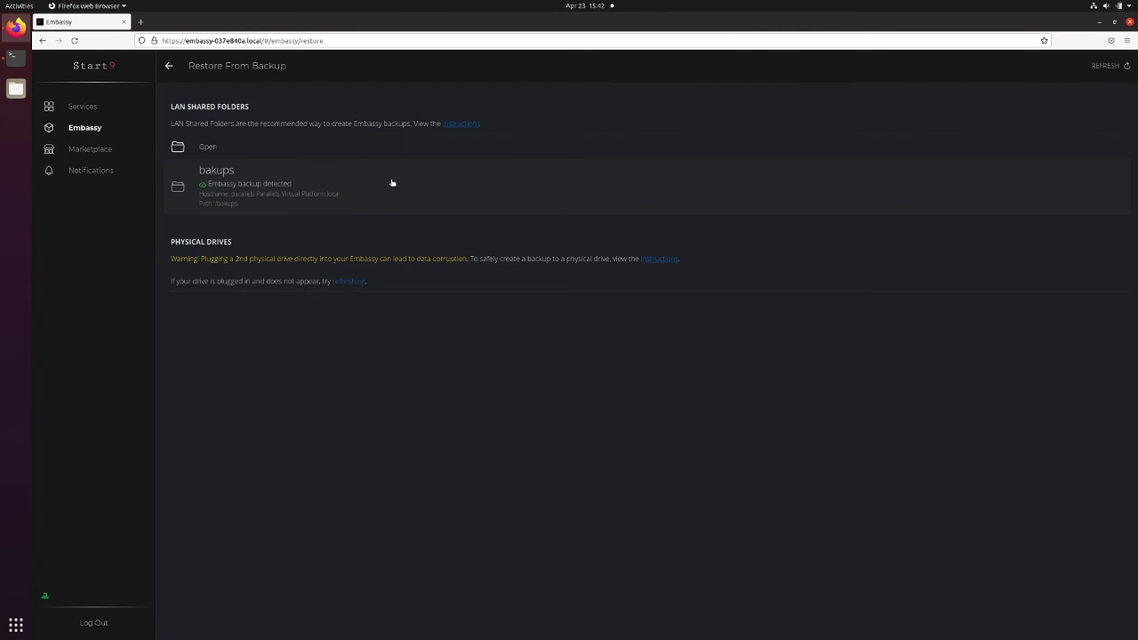
left_click(309, 184)
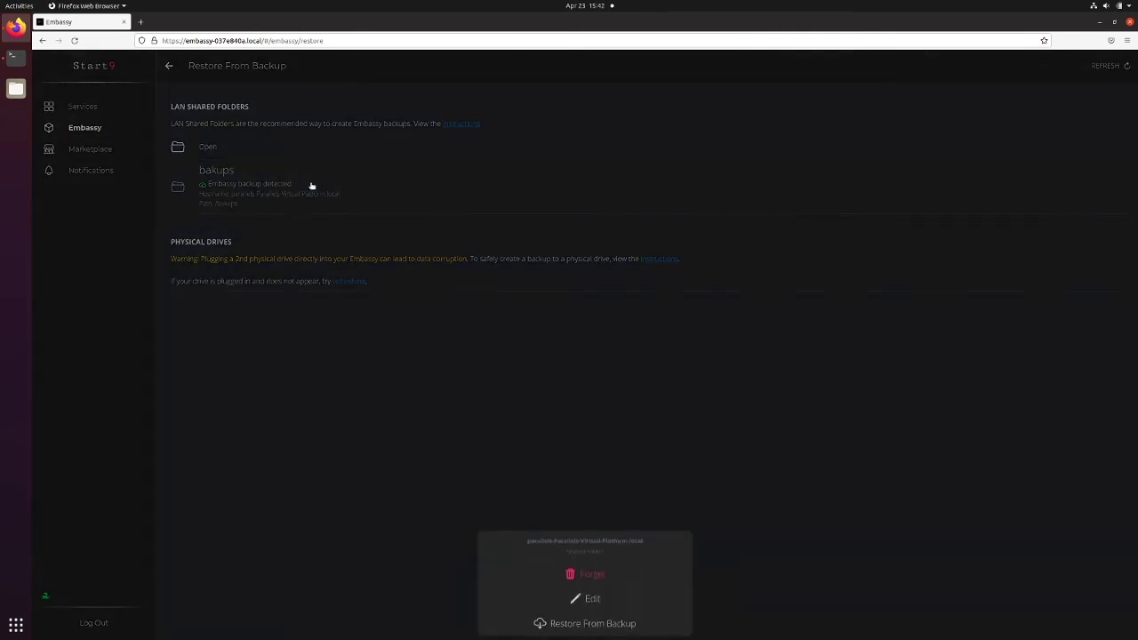
left_click(633, 624)
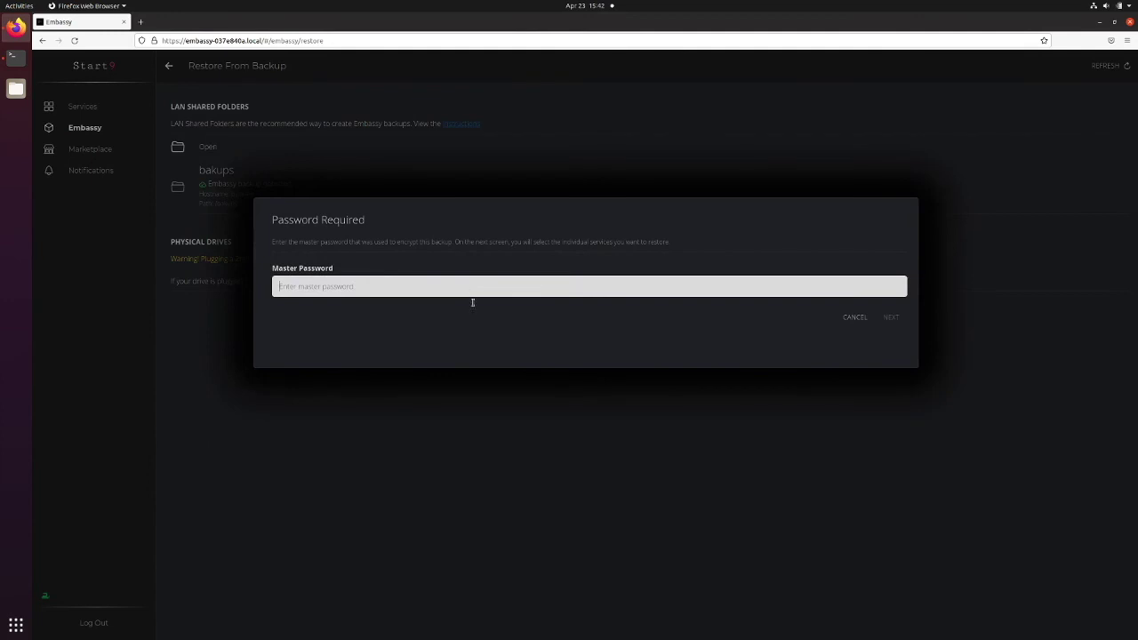
type("Testing12345")
key("Return")
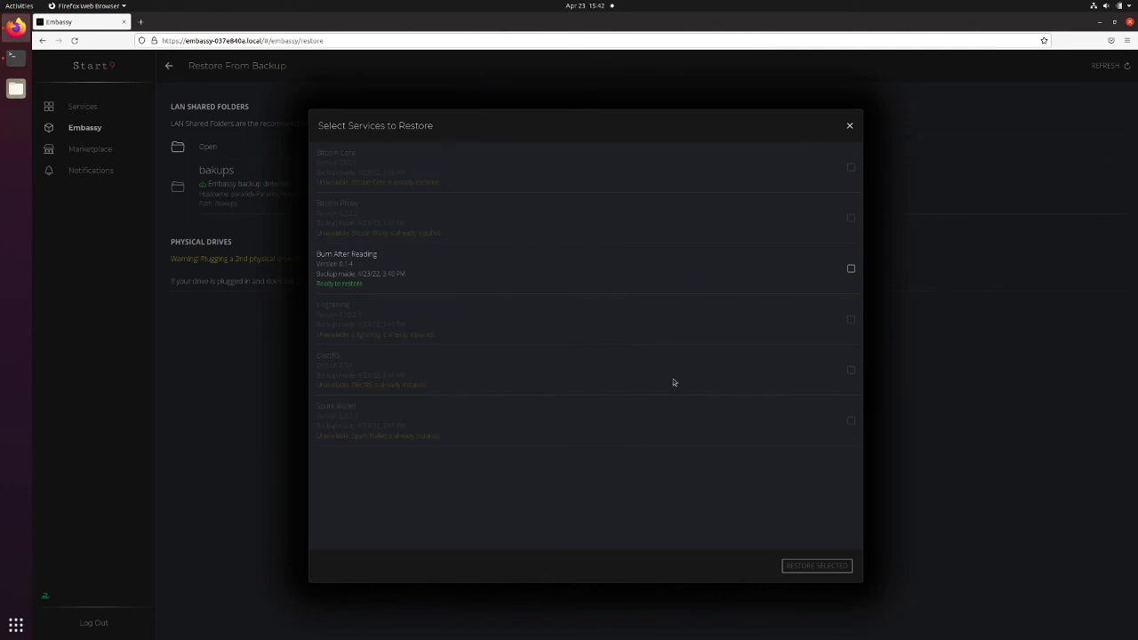
Select Burn After Reading and restore it from the backup
left_click(852, 269)
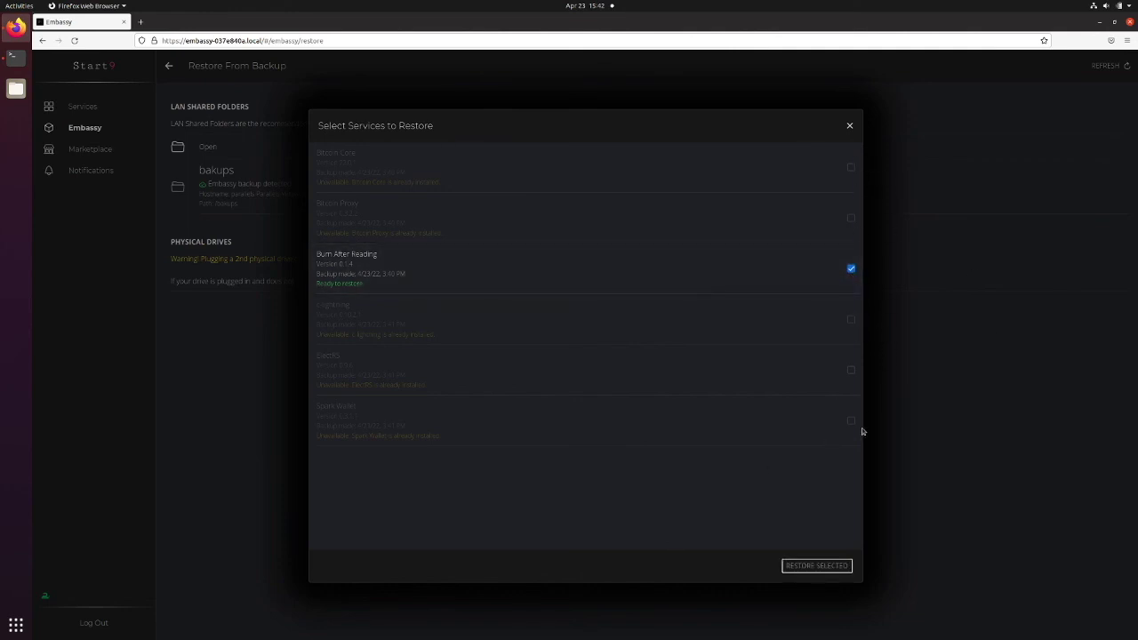
left_click(816, 566)
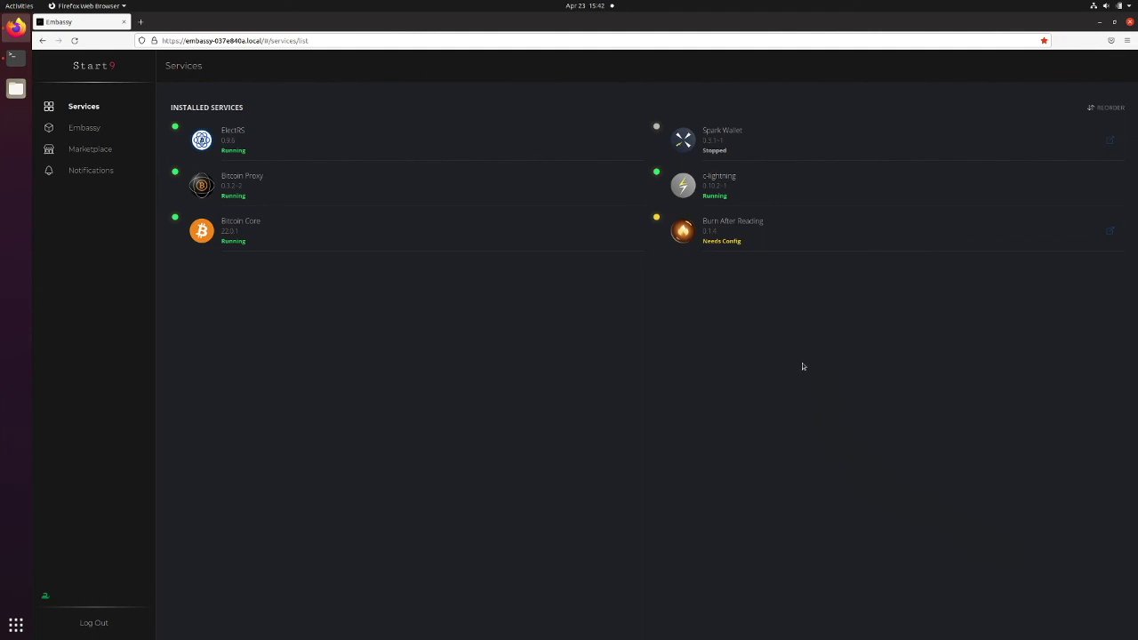
Open Burn After Reading's Config dialog from its service page
left_click(771, 244)
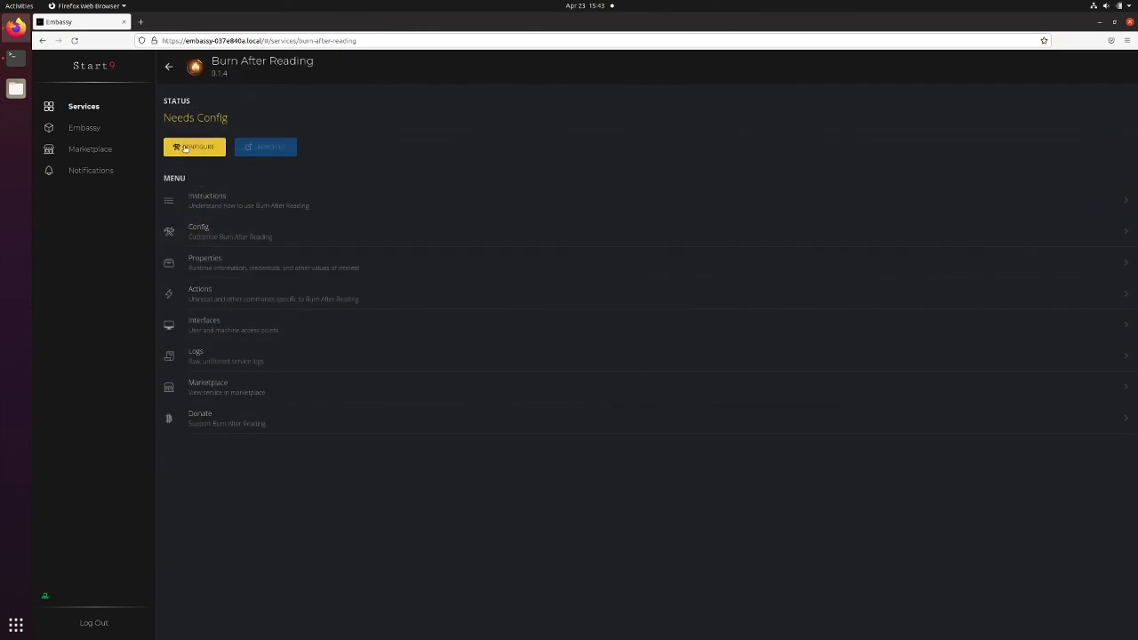
left_click(215, 153)
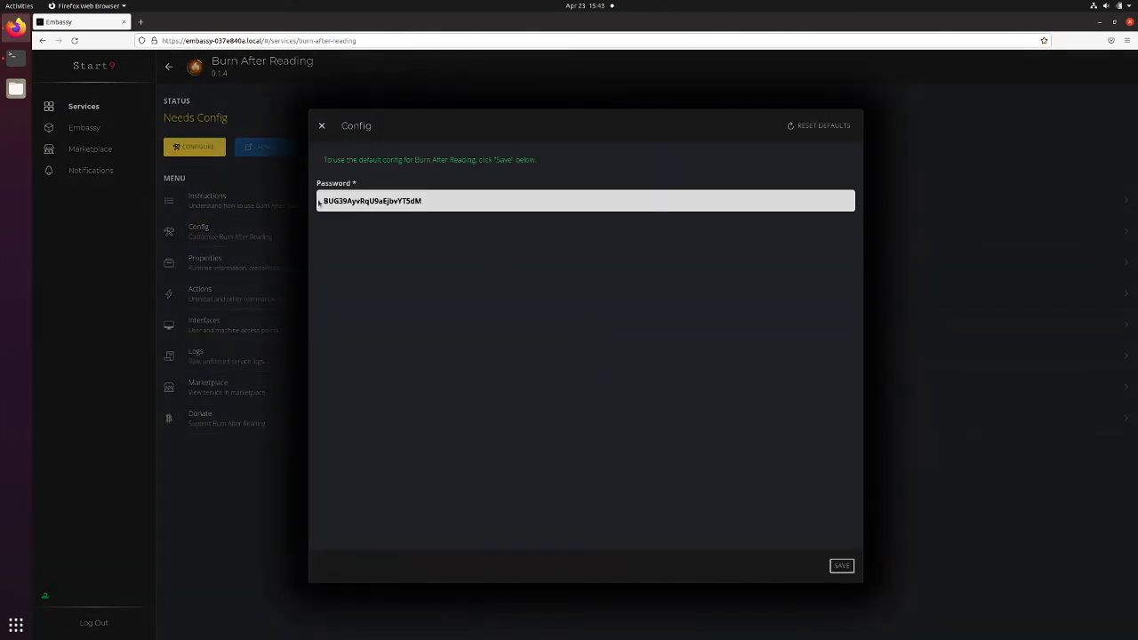